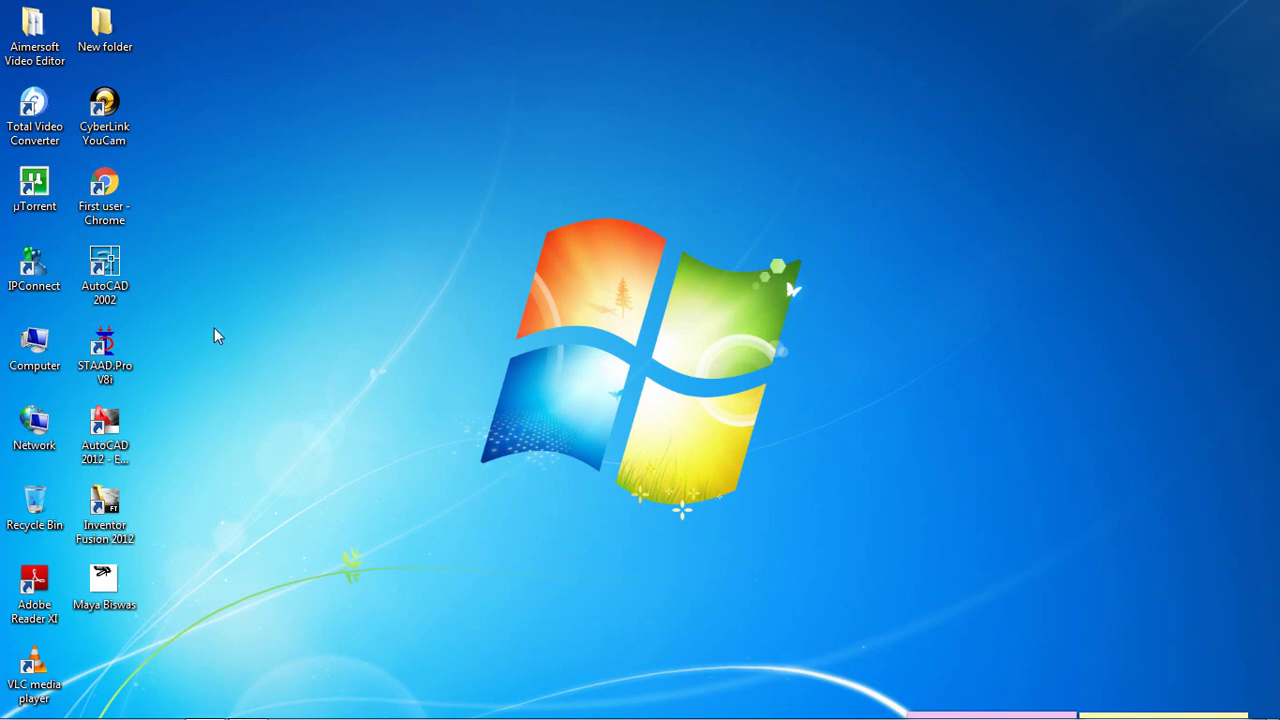
# - Start STAAD.Pro V8i and open the recent structure file All Loads
pyautogui.doubleClick(129, 359)
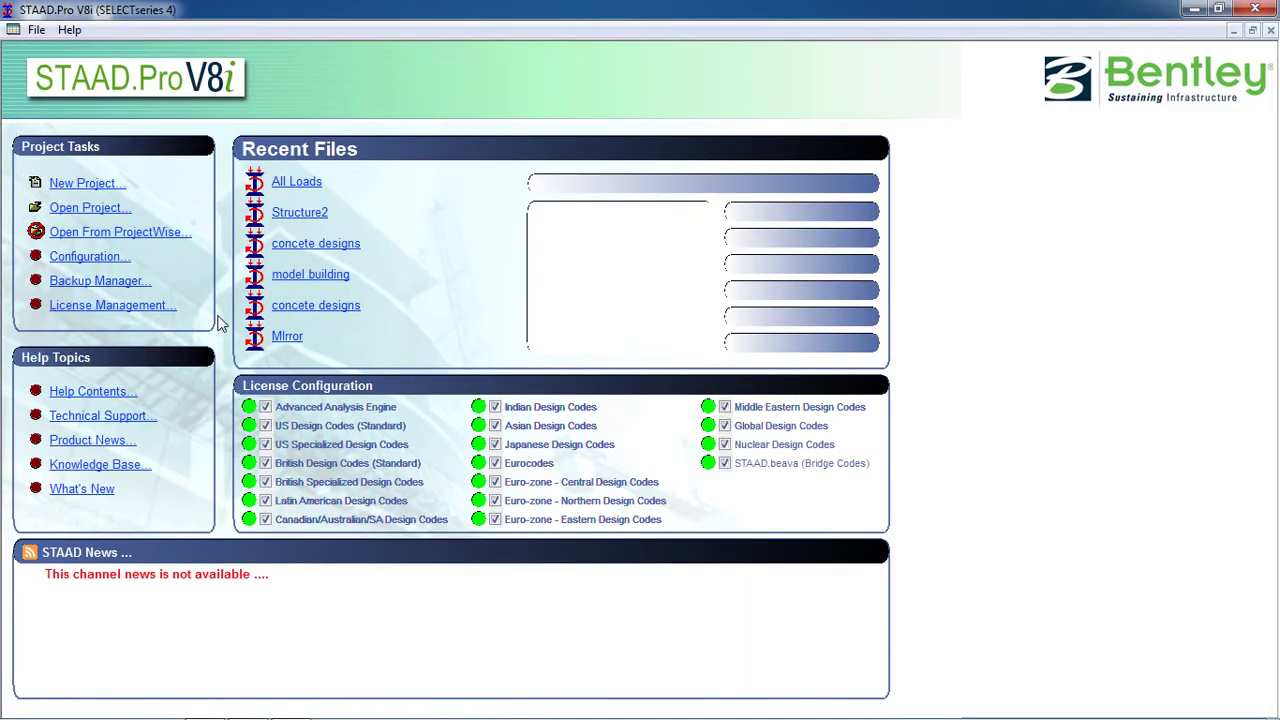
pyautogui.click(299, 186)
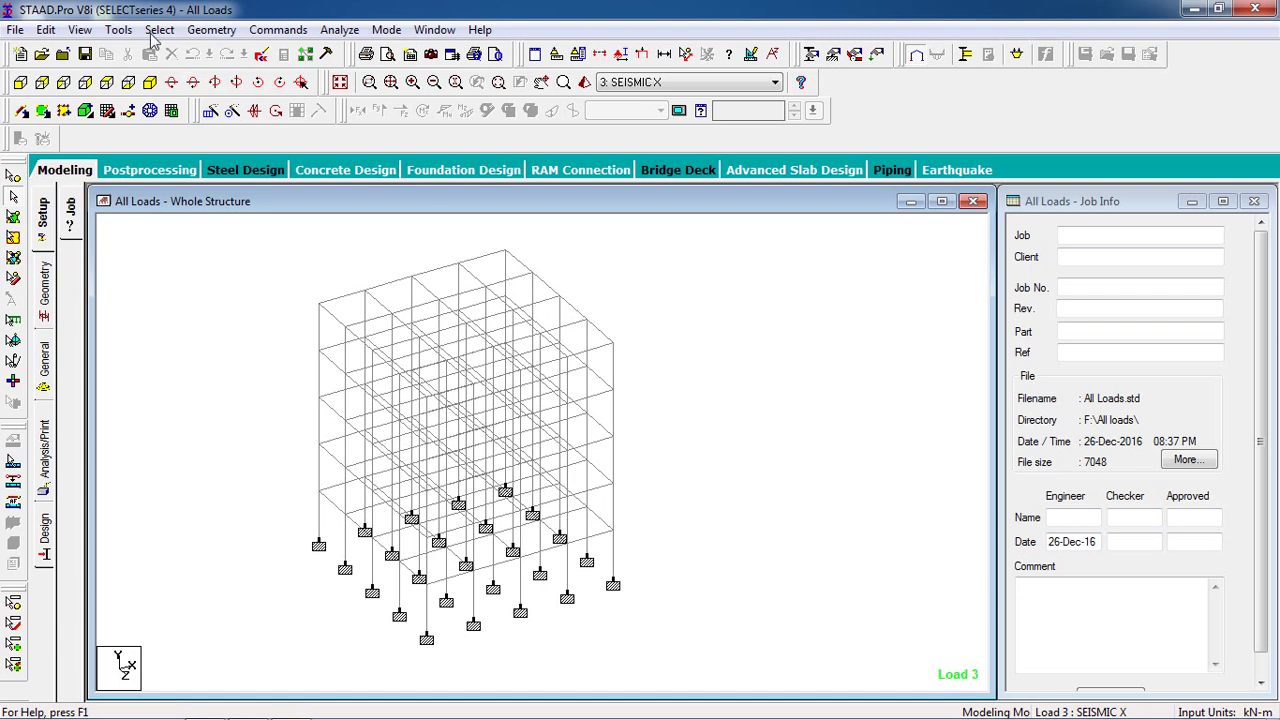
# - Add a Perform Analysis command to the model with the No Print option
pyautogui.click(277, 30)
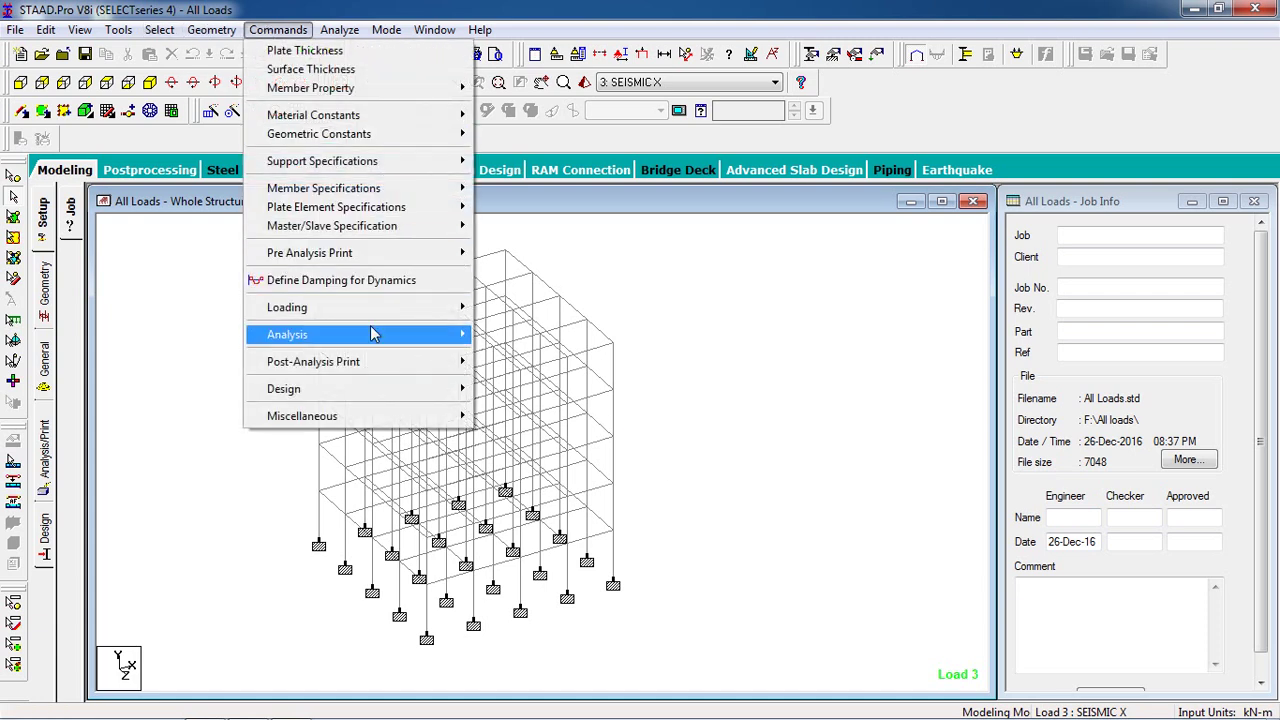
pyautogui.moveTo(373, 334)
pyautogui.click(500, 336)
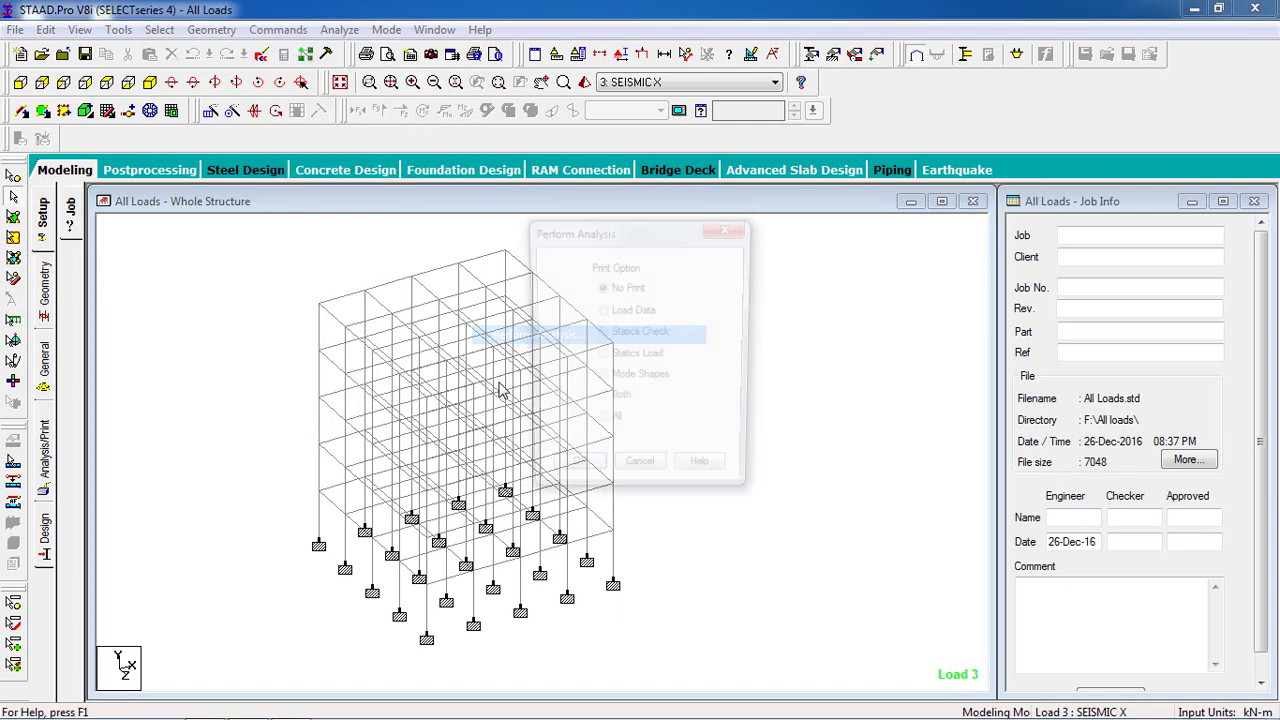
pyautogui.click(565, 476)
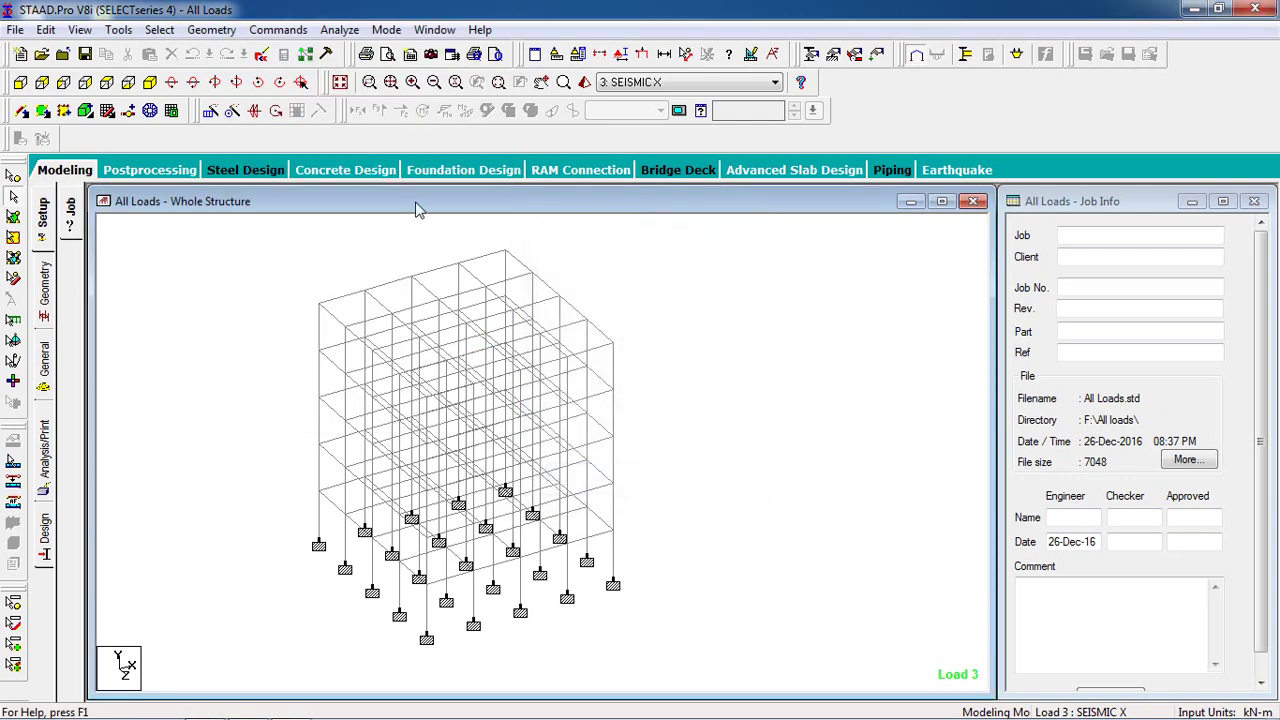
# - Run the analysis of the structure, check the error and warning summary, and finish while staying in modeling mode
pyautogui.click(340, 30)
pyautogui.click(365, 44)
pyautogui.click(526, 393)
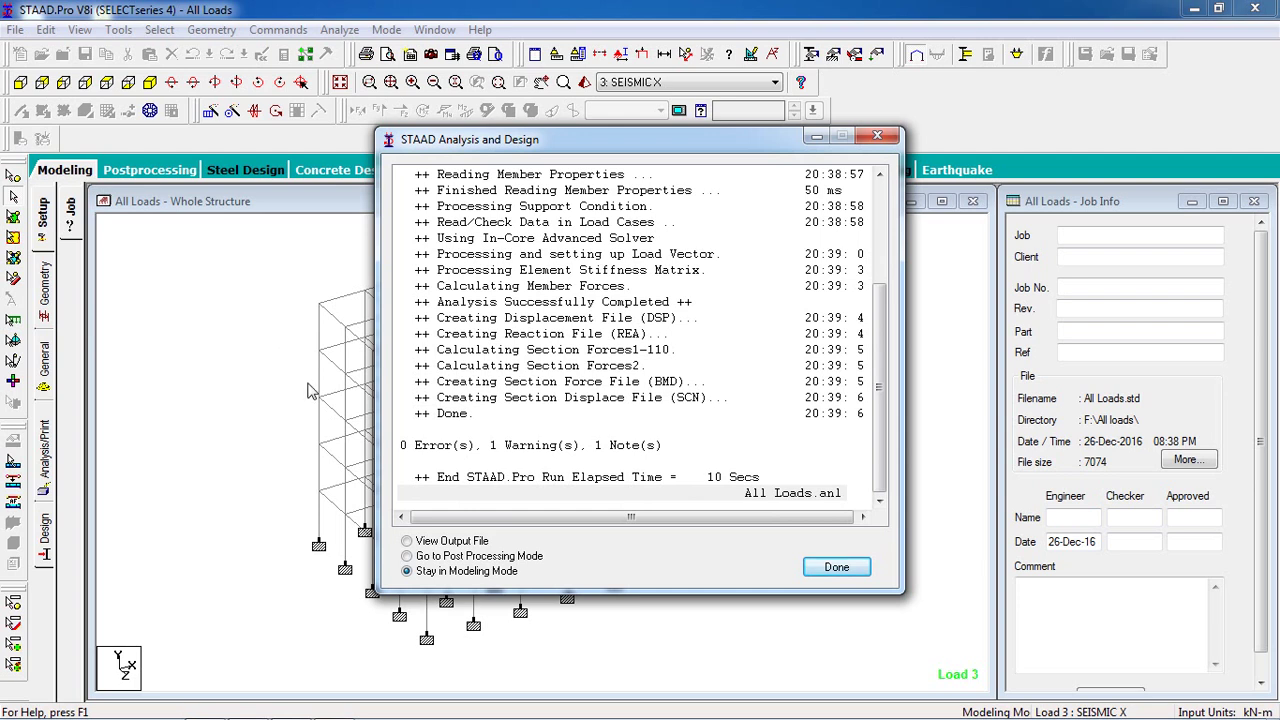
pyautogui.click(539, 450)
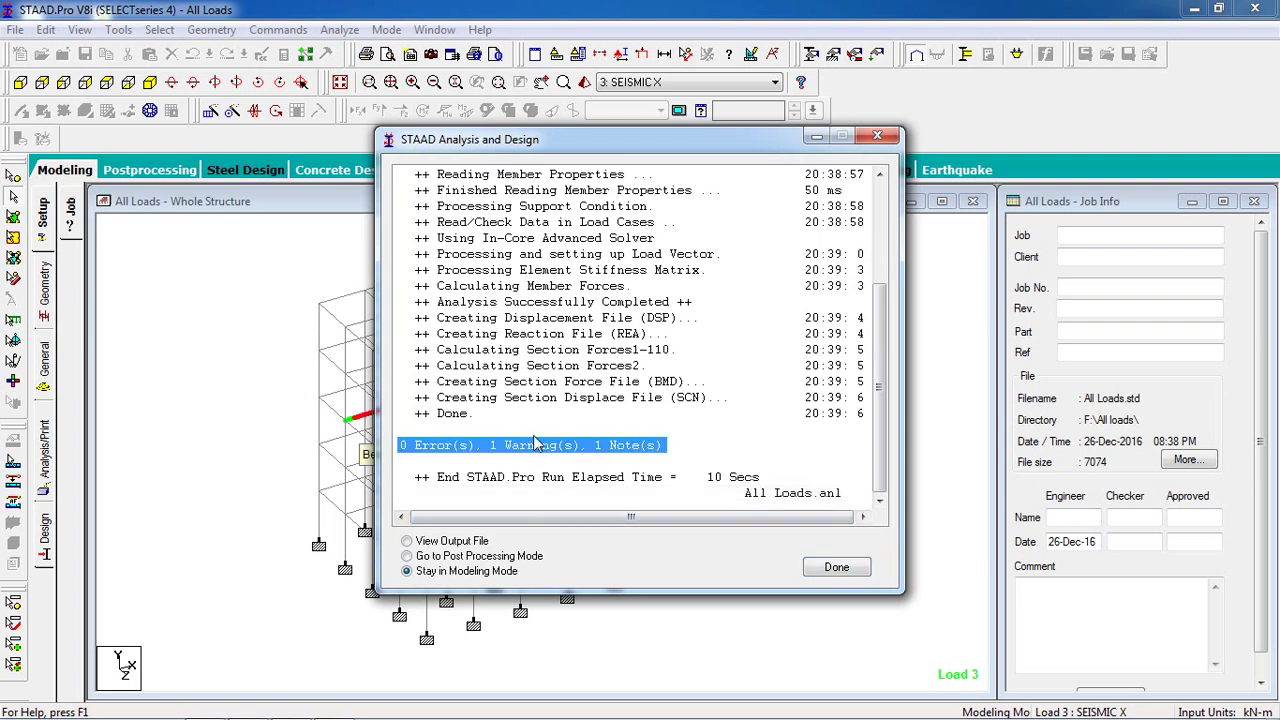
pyautogui.click(523, 416)
pyautogui.click(524, 450)
pyautogui.click(834, 568)
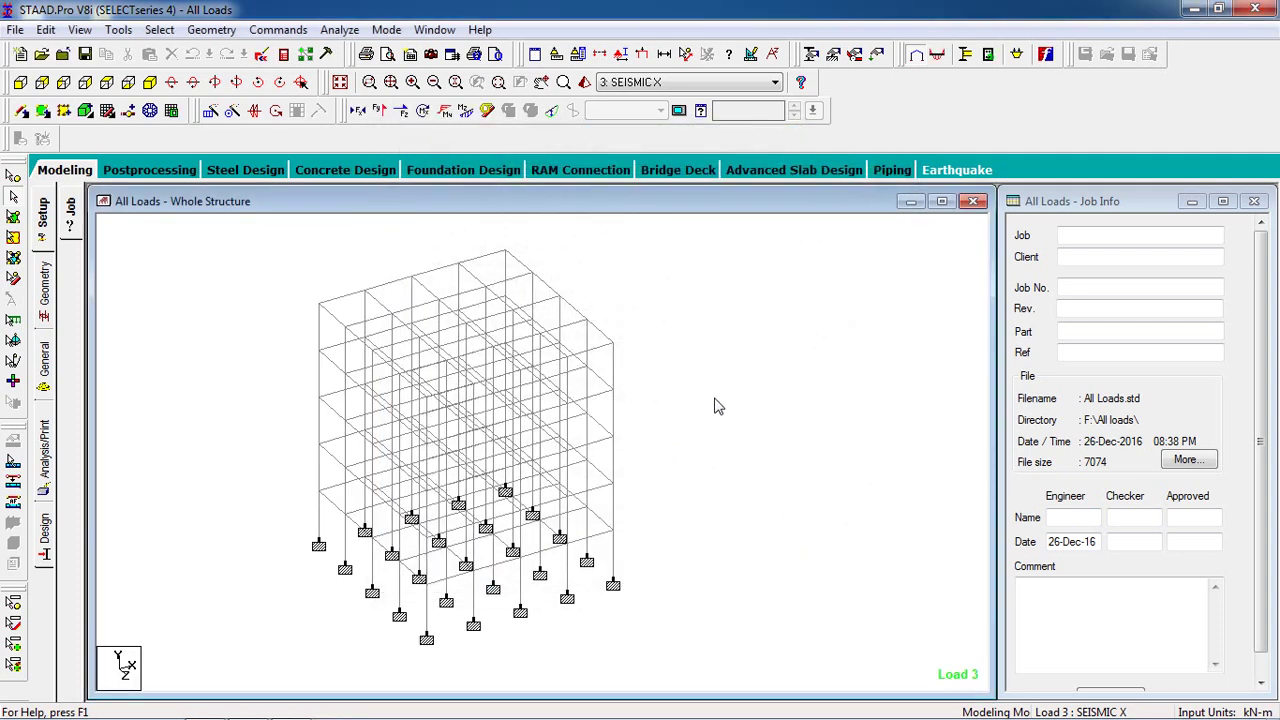
# - Set up foundation design for all supports with all available load cases included, and launch STAAD.foundation
pyautogui.click(447, 172)
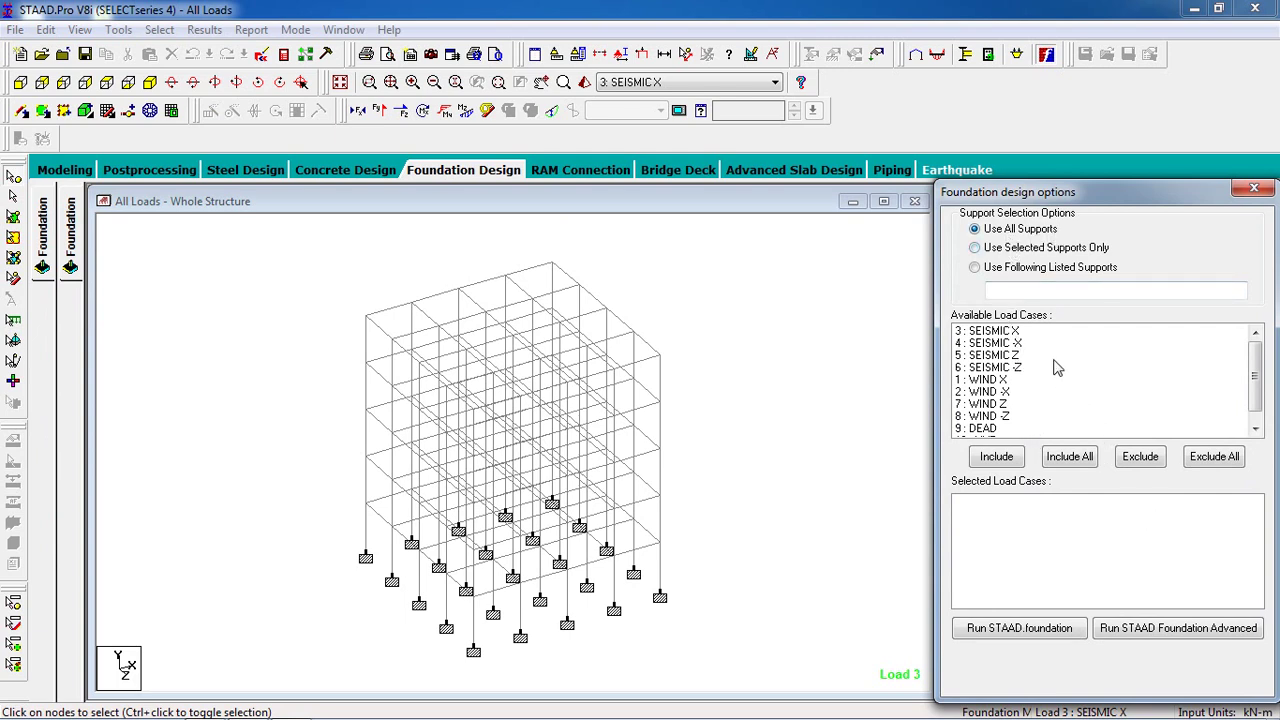
pyautogui.click(1255, 428)
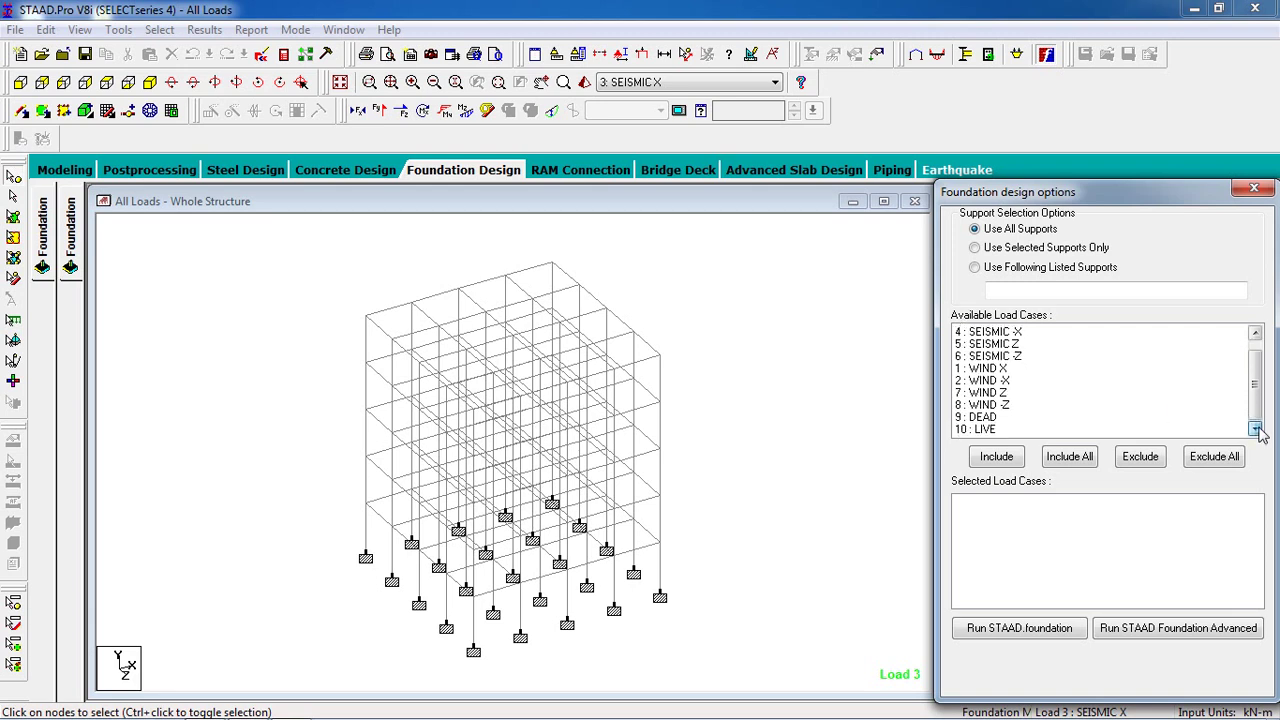
pyautogui.scroll(1, 1256, 390)
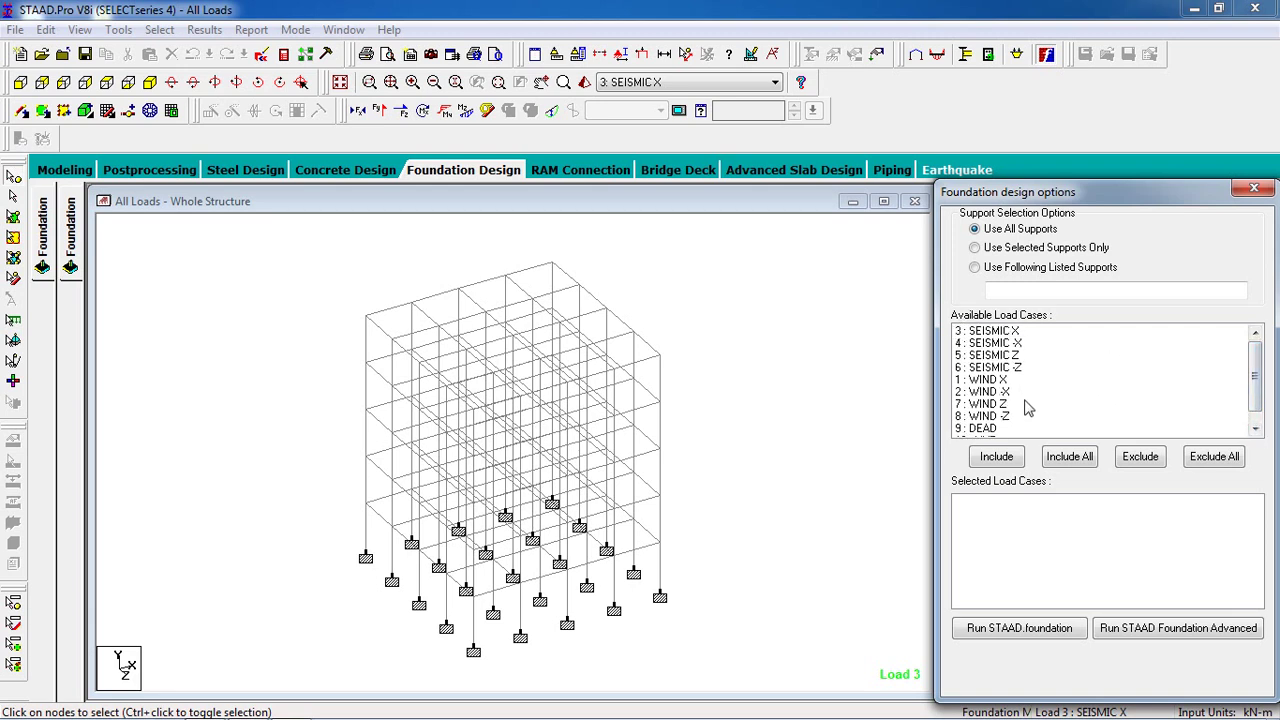
pyautogui.click(1069, 457)
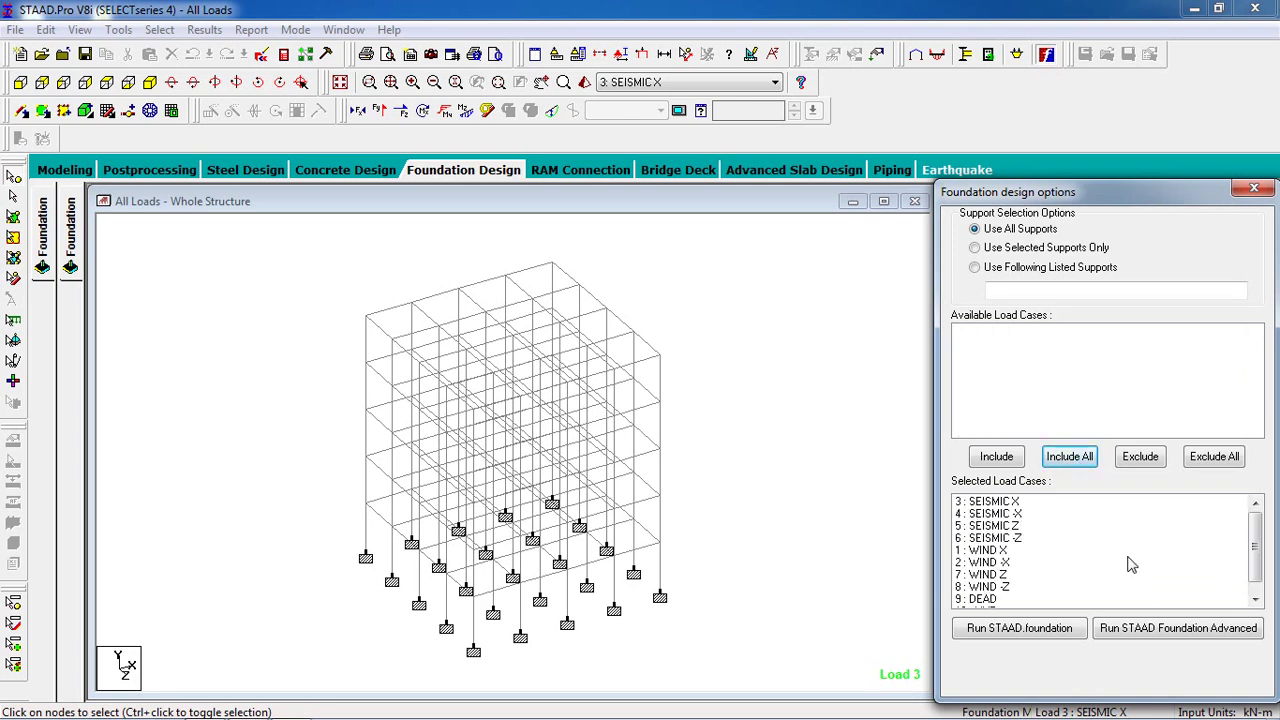
pyautogui.click(980, 630)
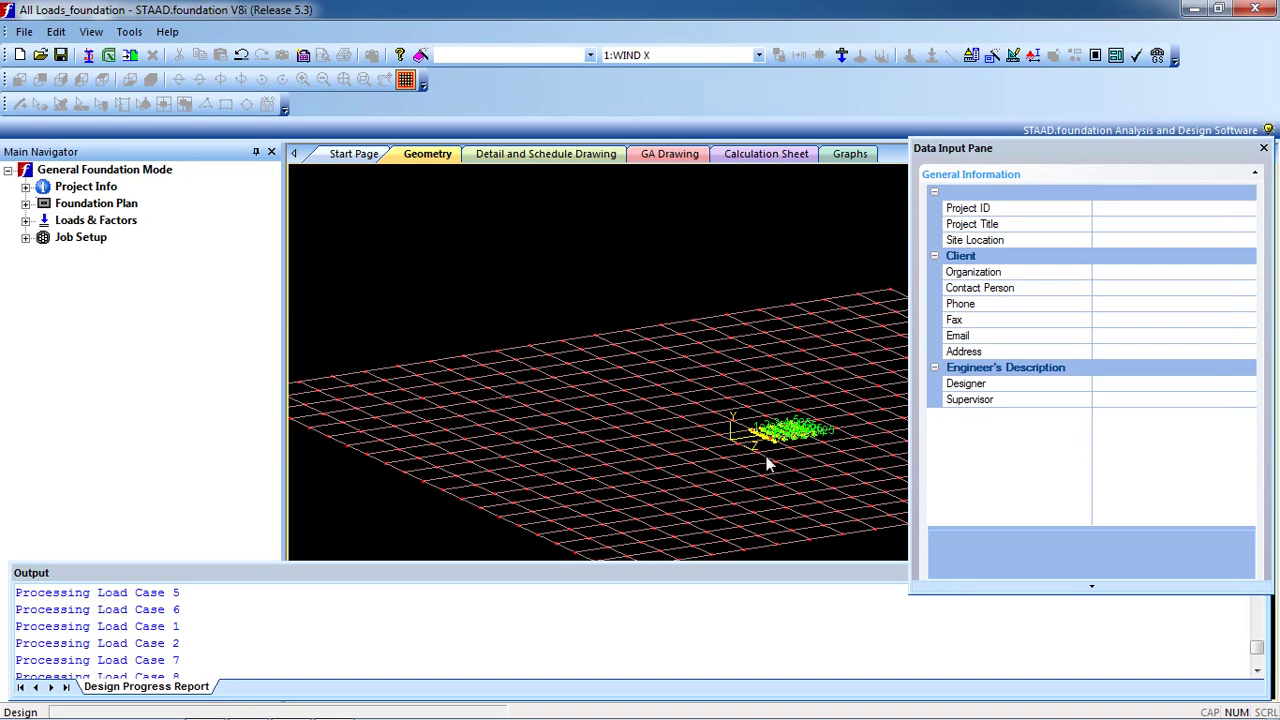
pyautogui.scroll(5, 700, 440)
pyautogui.scroll(5, 735, 428)
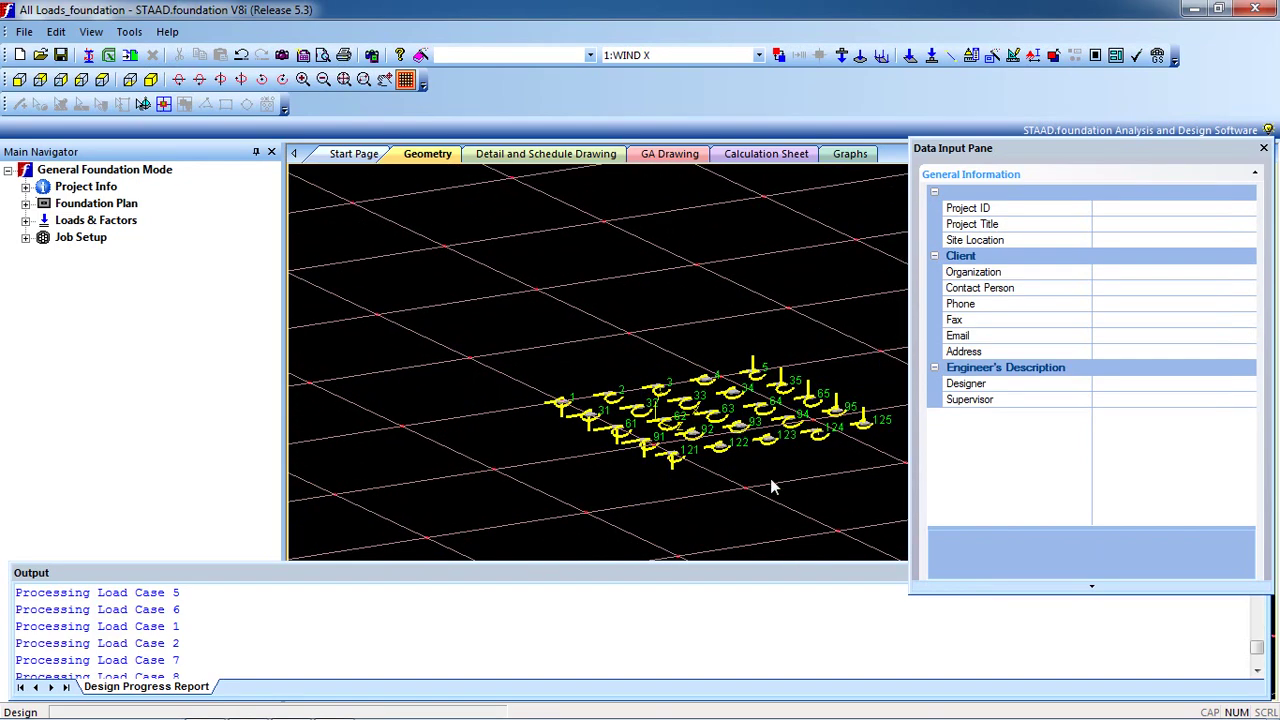
pyautogui.scroll(-5, 685, 492)
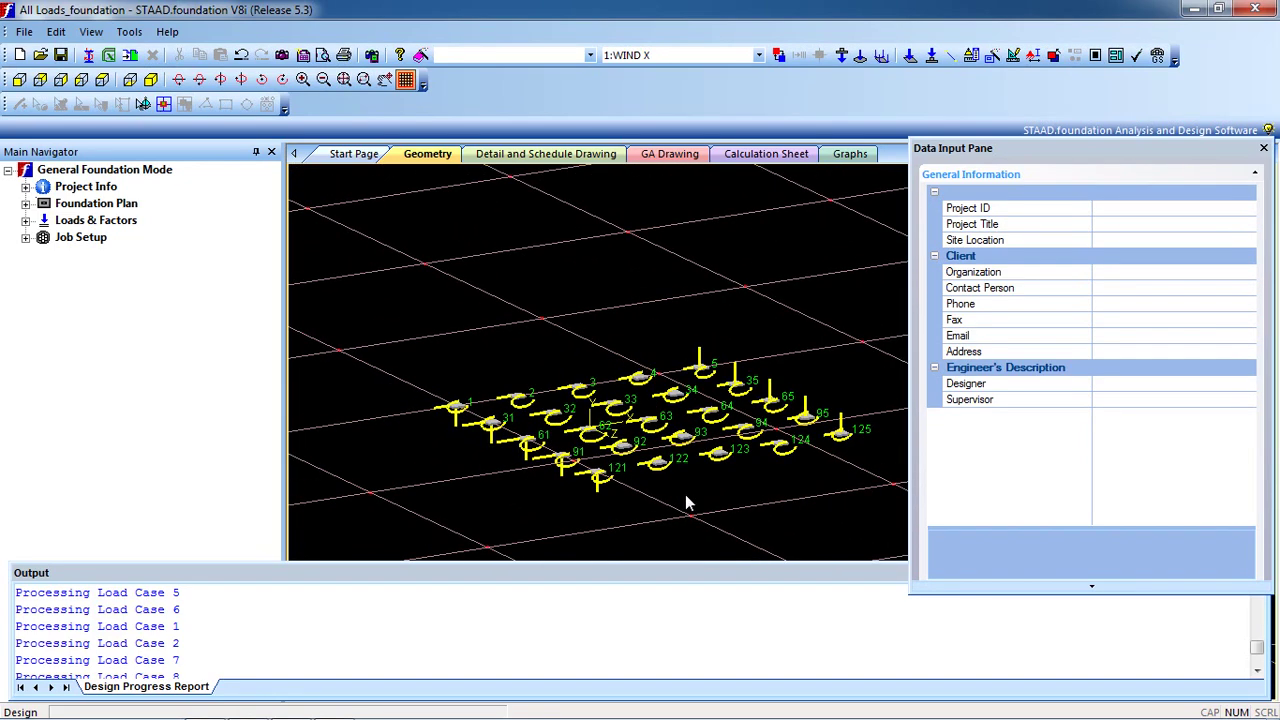
pyautogui.moveTo(689, 470); pyautogui.dragTo(555, 464, button='middle')
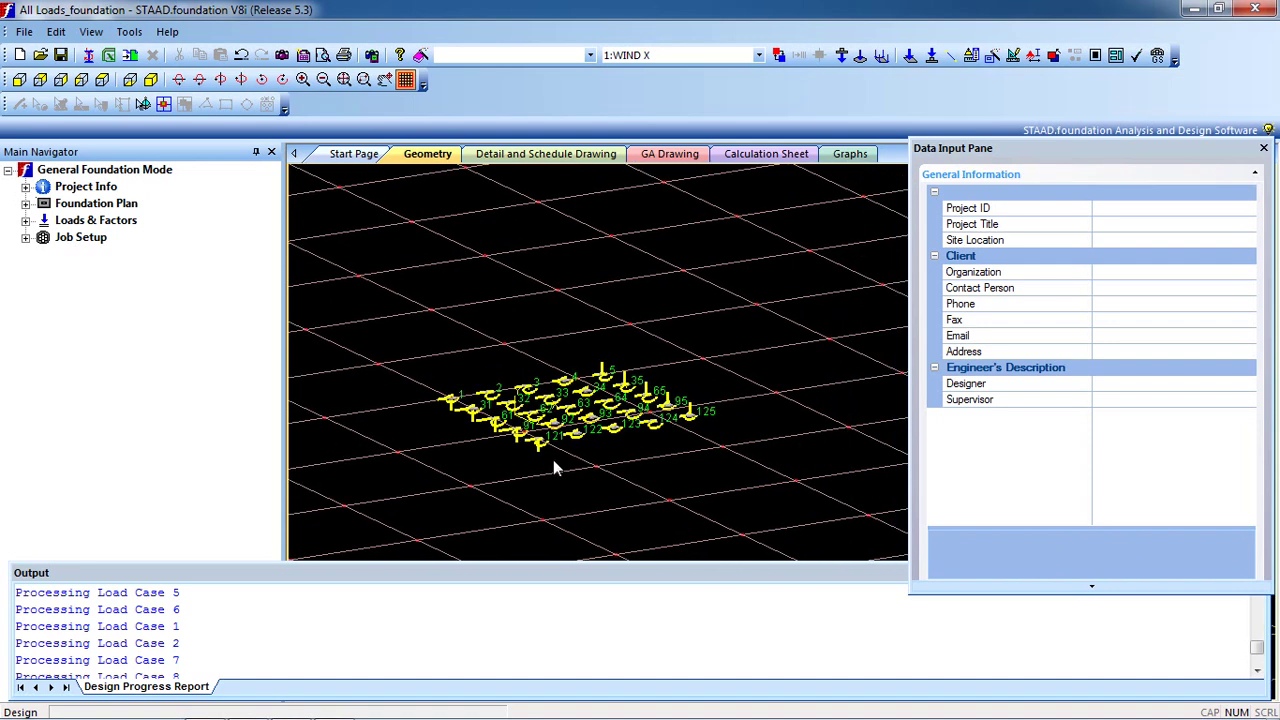
# - Start generating load combinations under Loads & Factors and set the load combination table to INDIAN
pyautogui.click(96, 222)
pyautogui.click(25, 221)
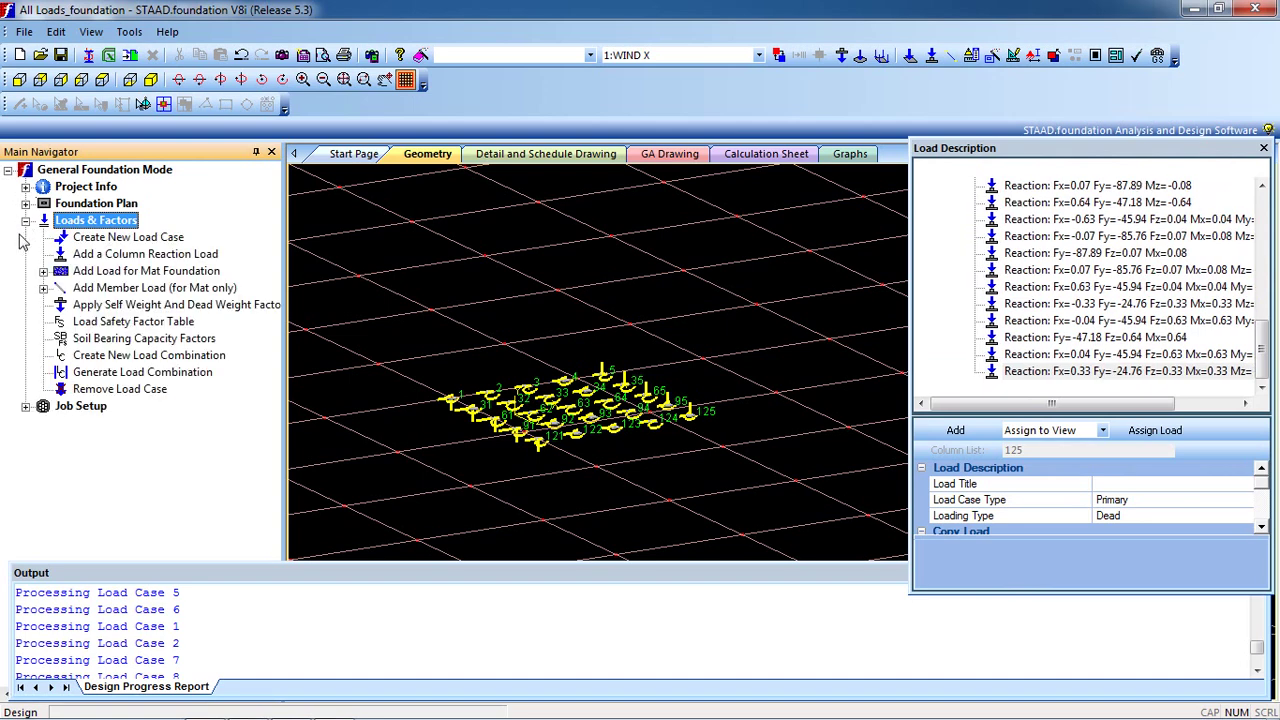
pyautogui.click(113, 373)
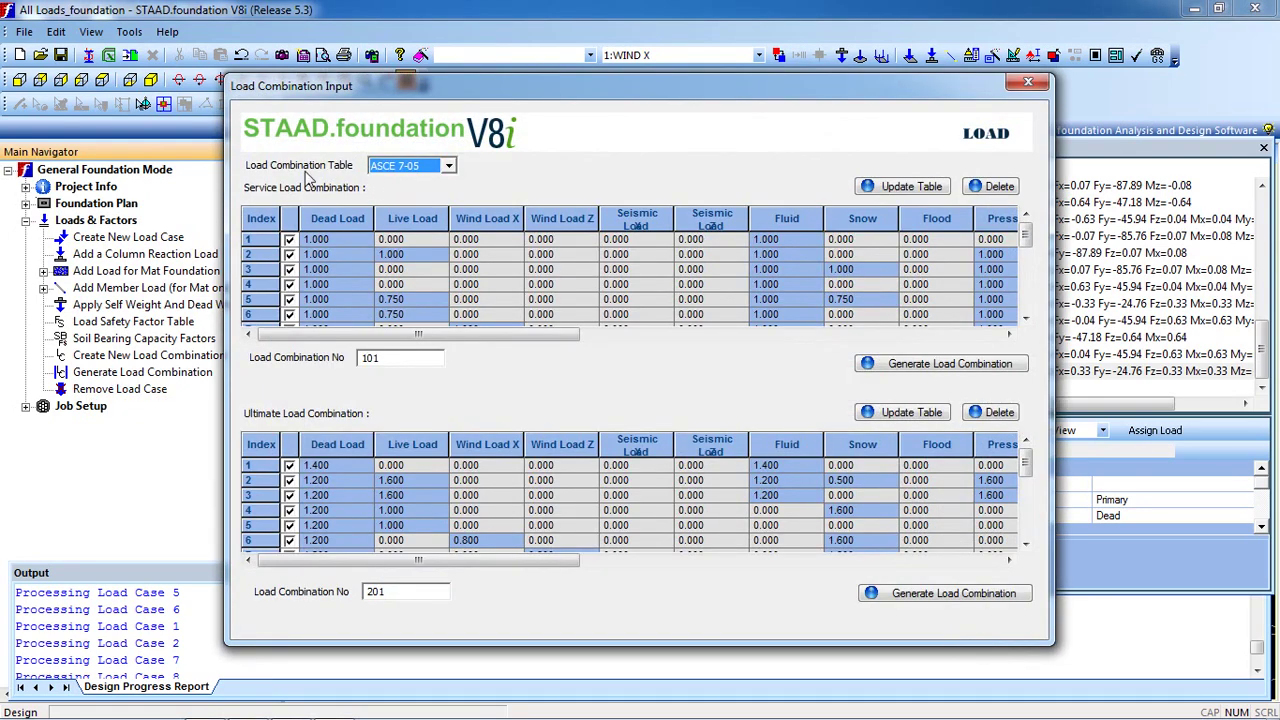
pyautogui.click(432, 165)
pyautogui.click(433, 208)
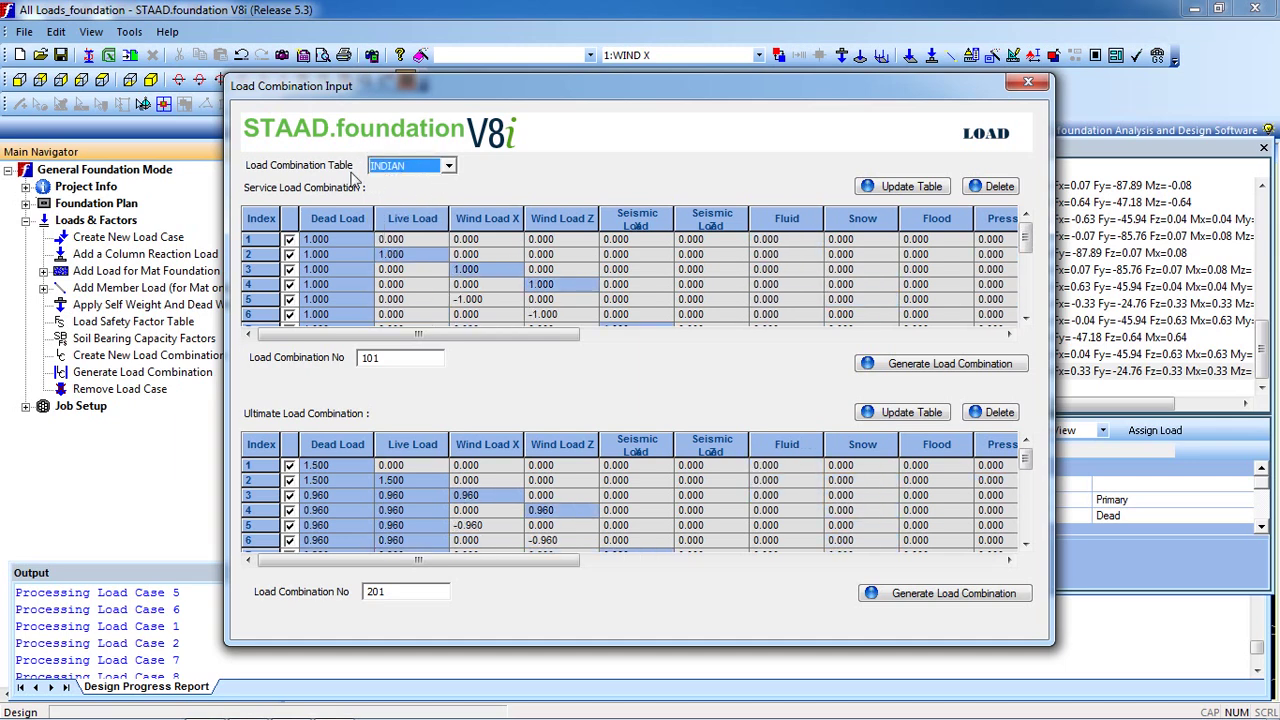
pyautogui.click(409, 172)
pyautogui.click(410, 174)
# - Generate the service load combinations numbered from 101 and the ultimate ones from 201, then close the load combination input
pyautogui.click(918, 370)
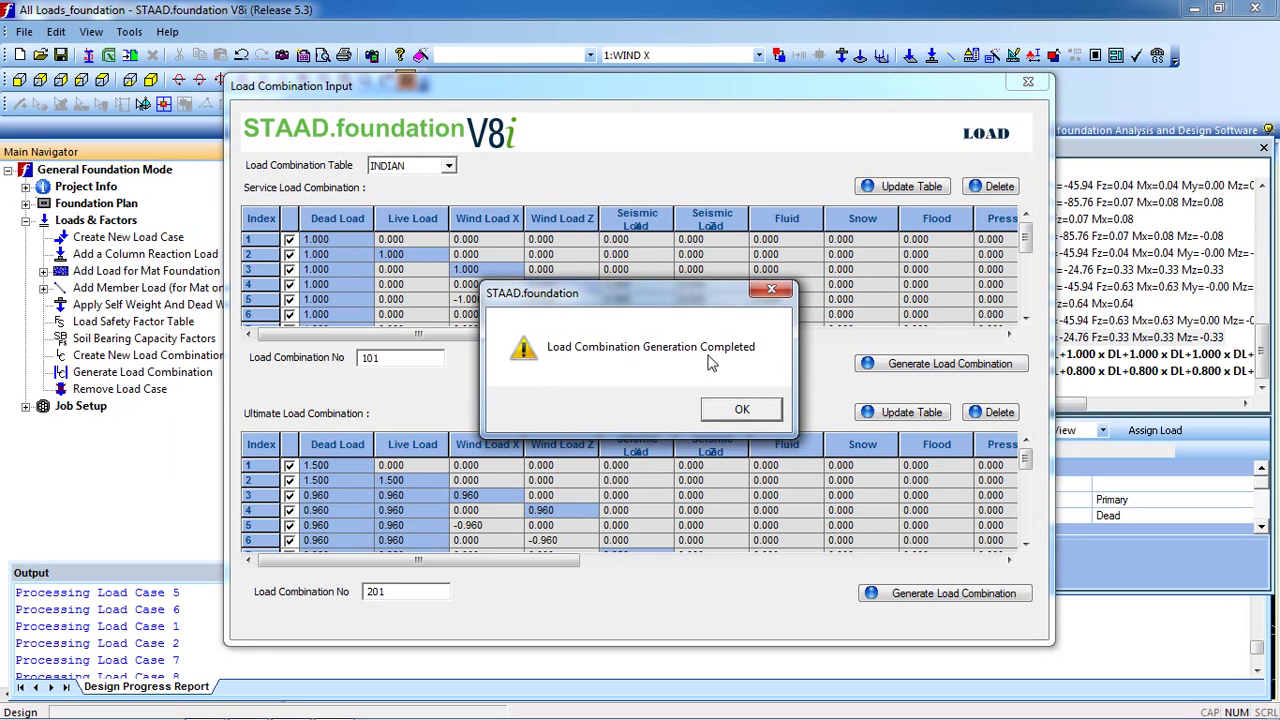
pyautogui.click(740, 410)
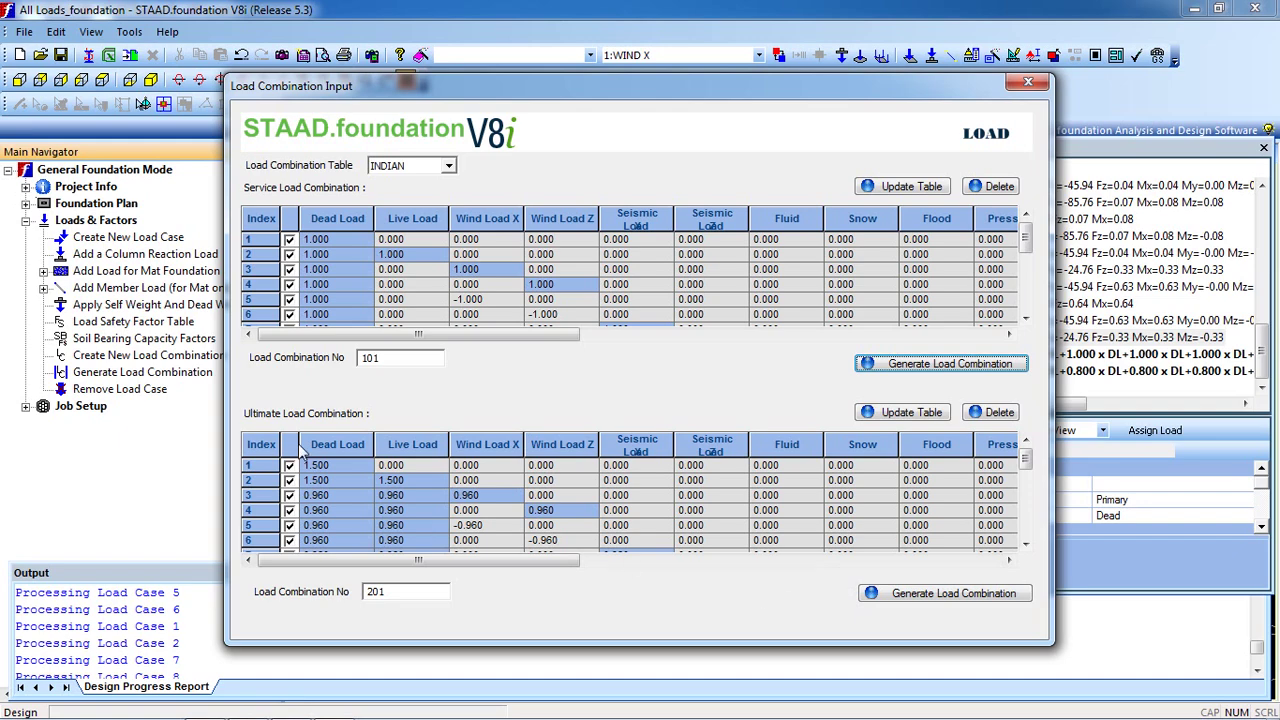
pyautogui.click(900, 596)
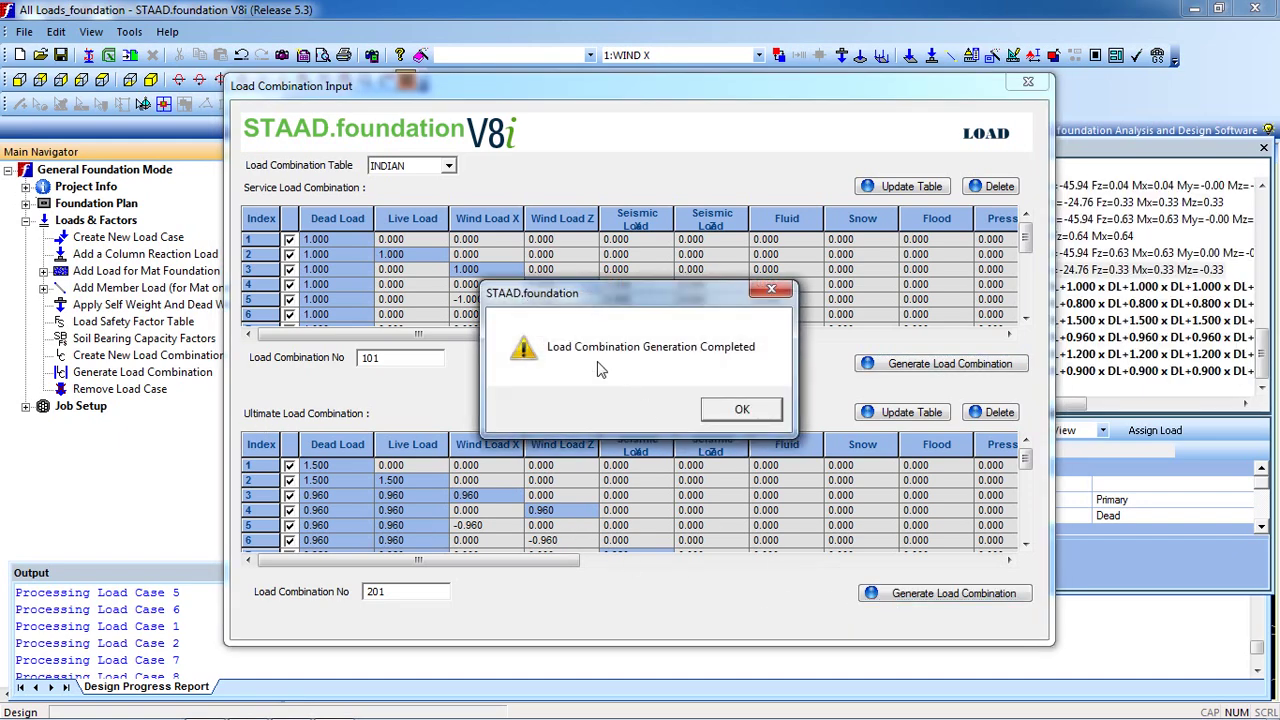
pyautogui.click(738, 413)
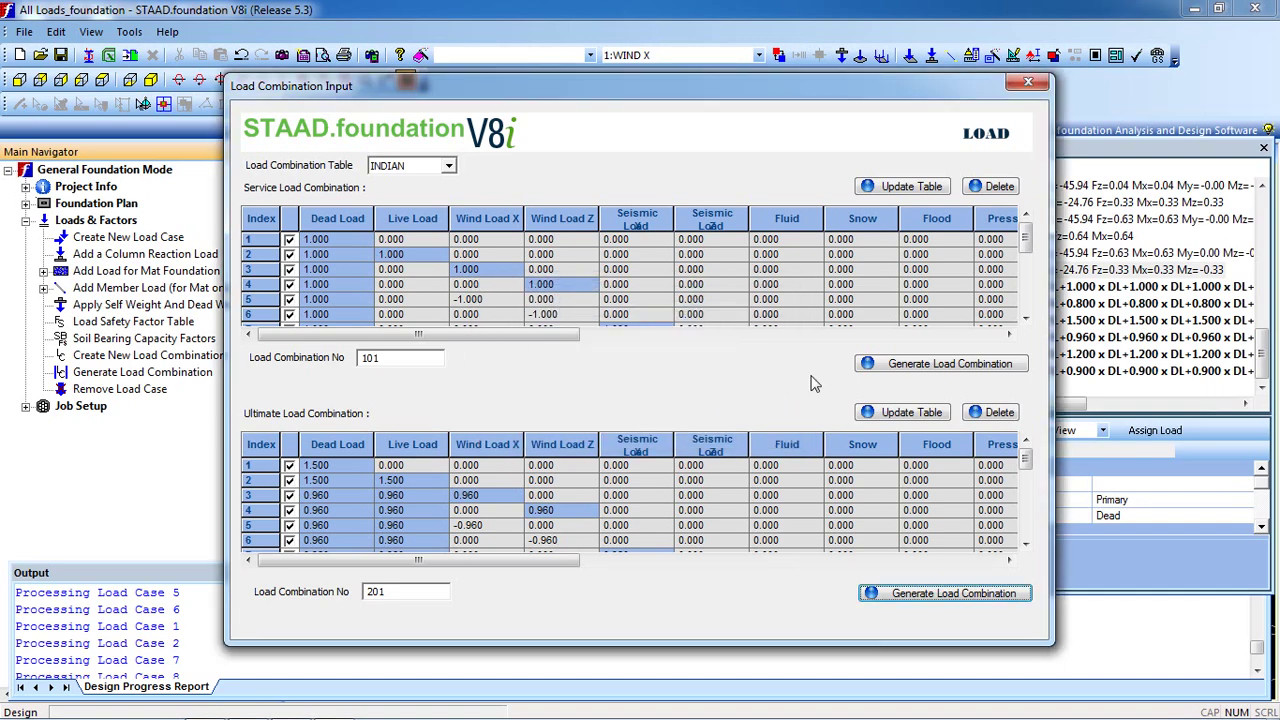
pyautogui.click(1028, 84)
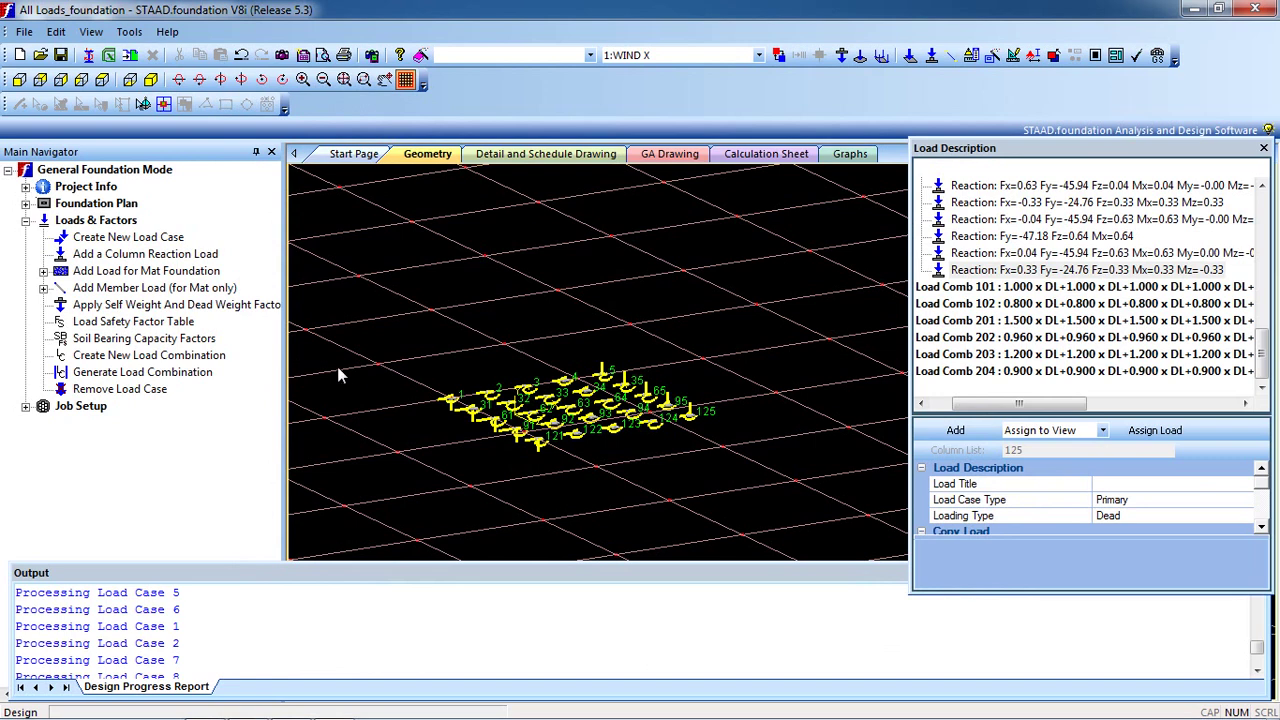
# - Create a new job named Pile Foundation and set its job type to Pile Cap
pyautogui.click(26, 408)
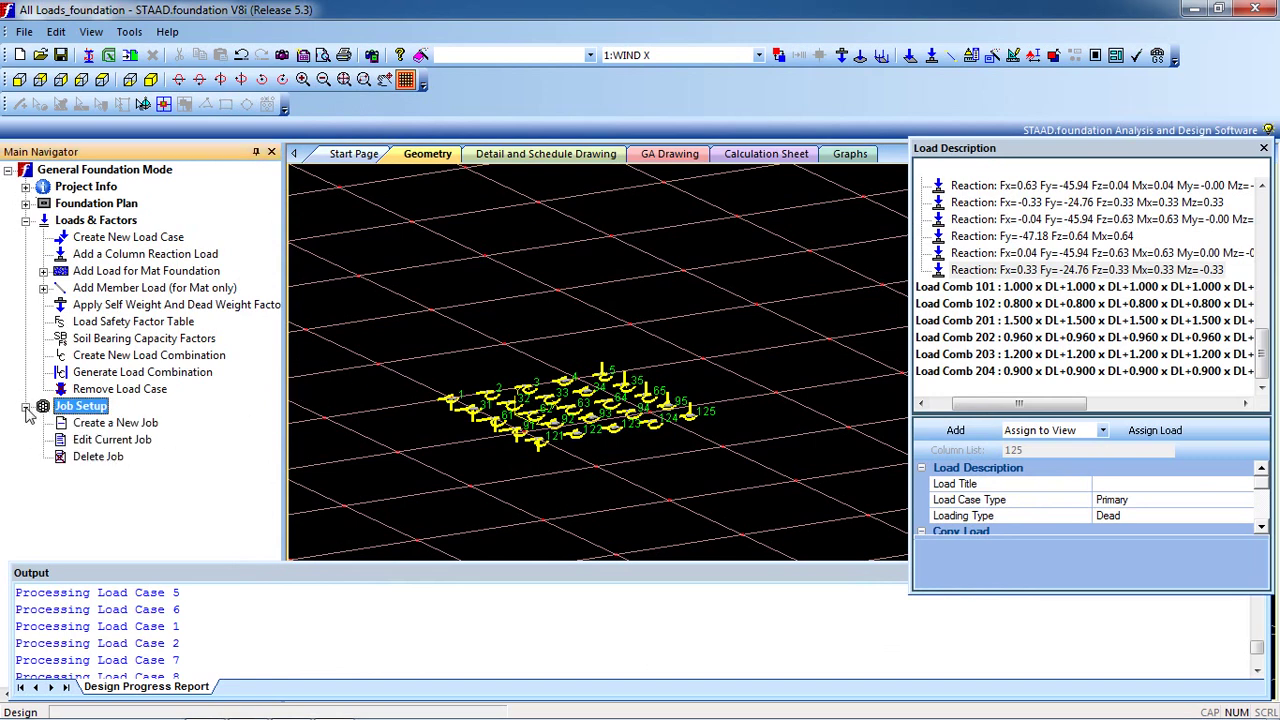
pyautogui.click(92, 425)
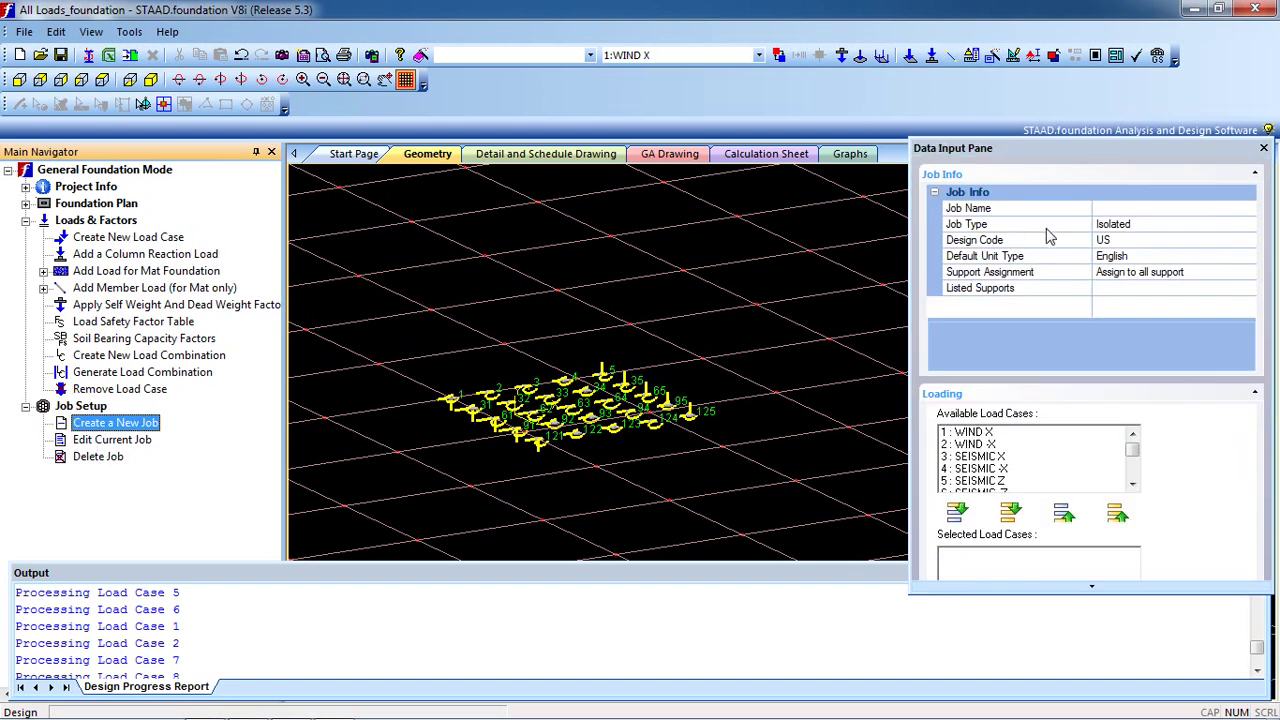
pyautogui.click(1110, 212)
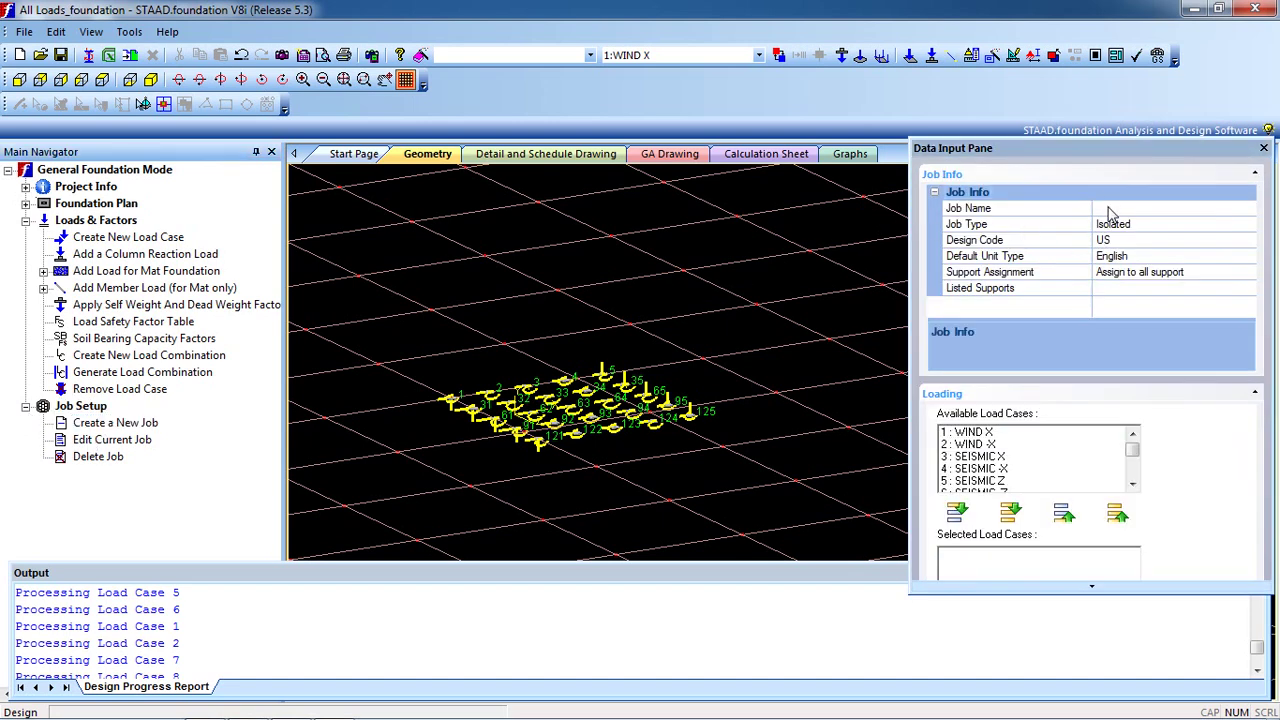
pyautogui.click(1106, 209)
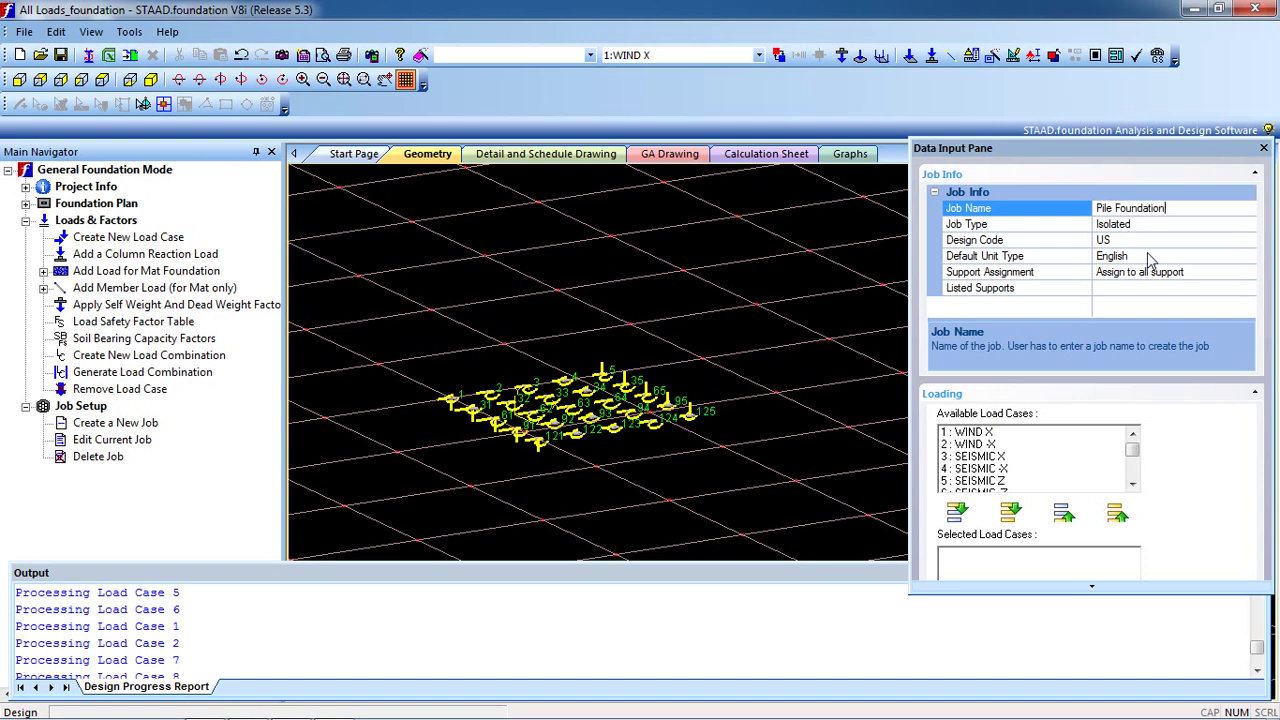
pyautogui.click(1218, 229)
pyautogui.click(1249, 226)
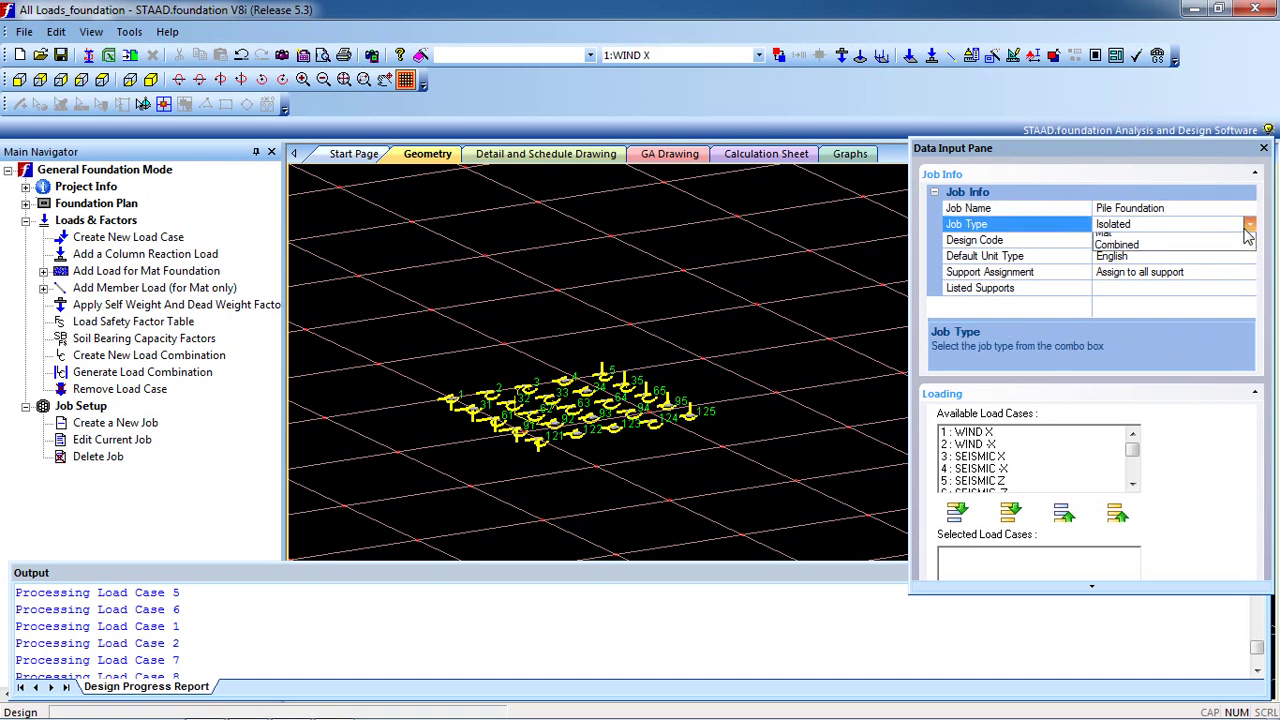
pyautogui.click(1218, 249)
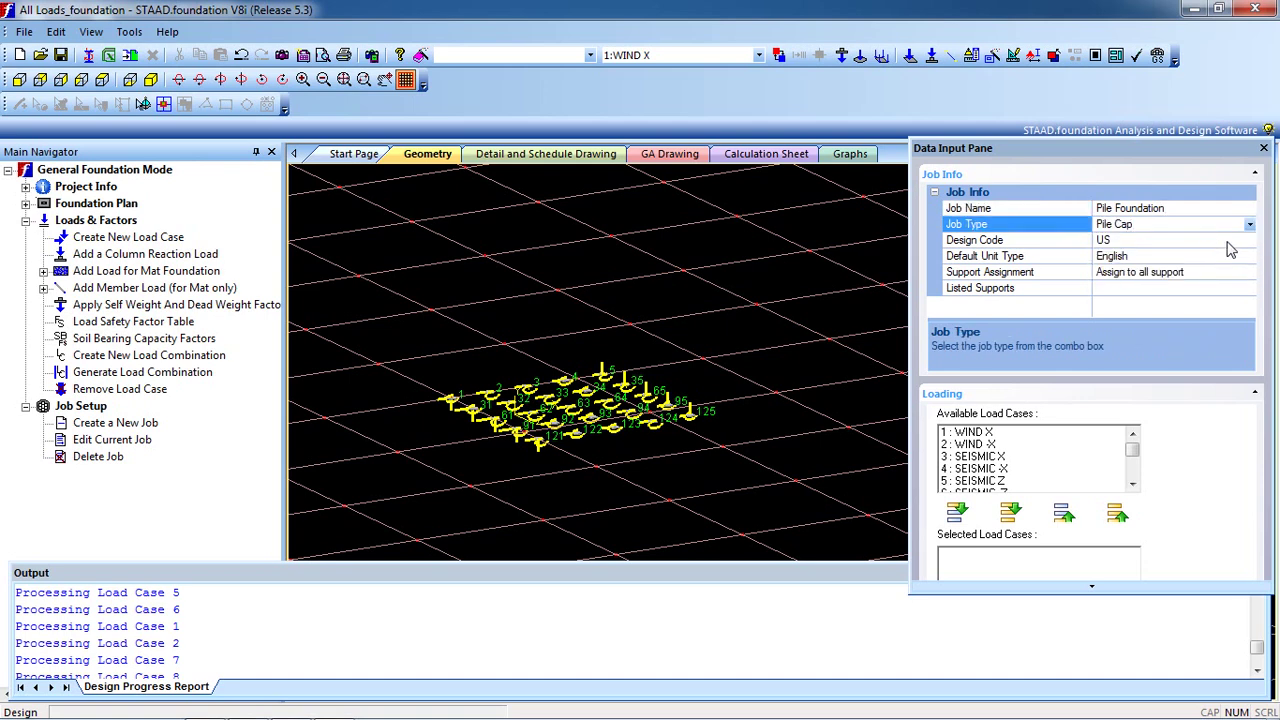
# - Set the job's design code to Indian and its default unit type to SI
pyautogui.click(1234, 244)
pyautogui.click(1249, 242)
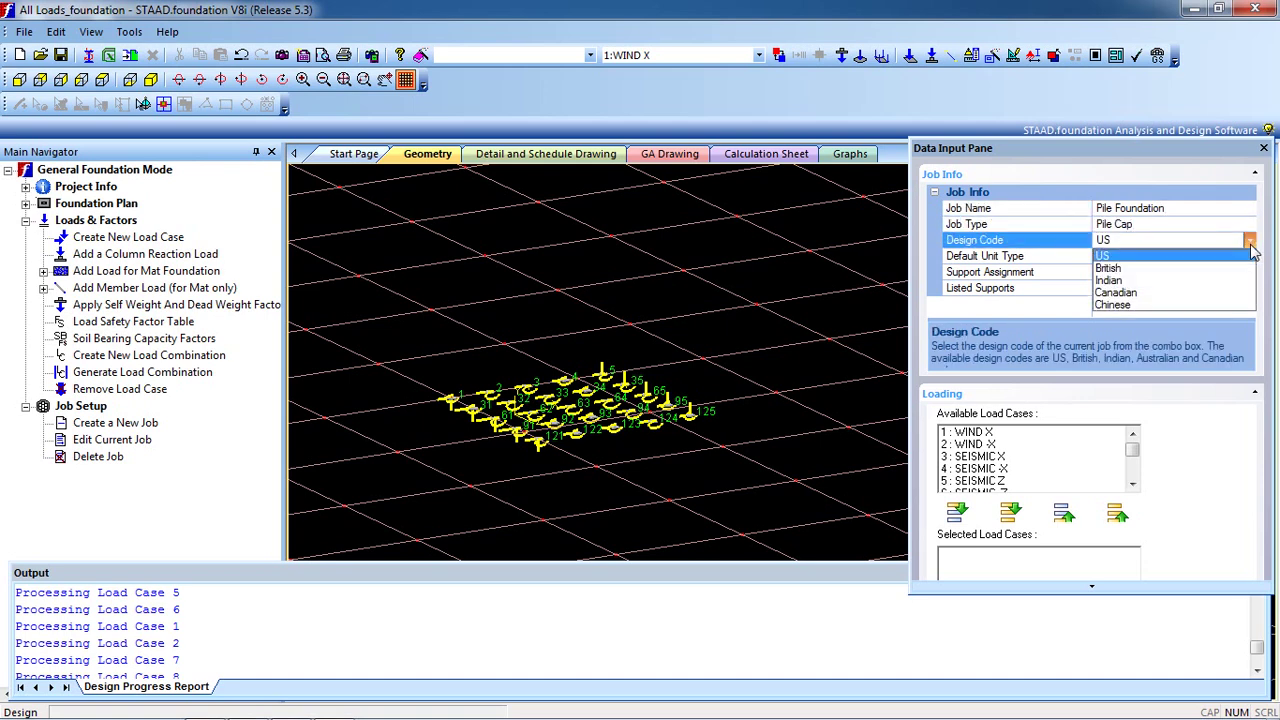
pyautogui.click(1222, 284)
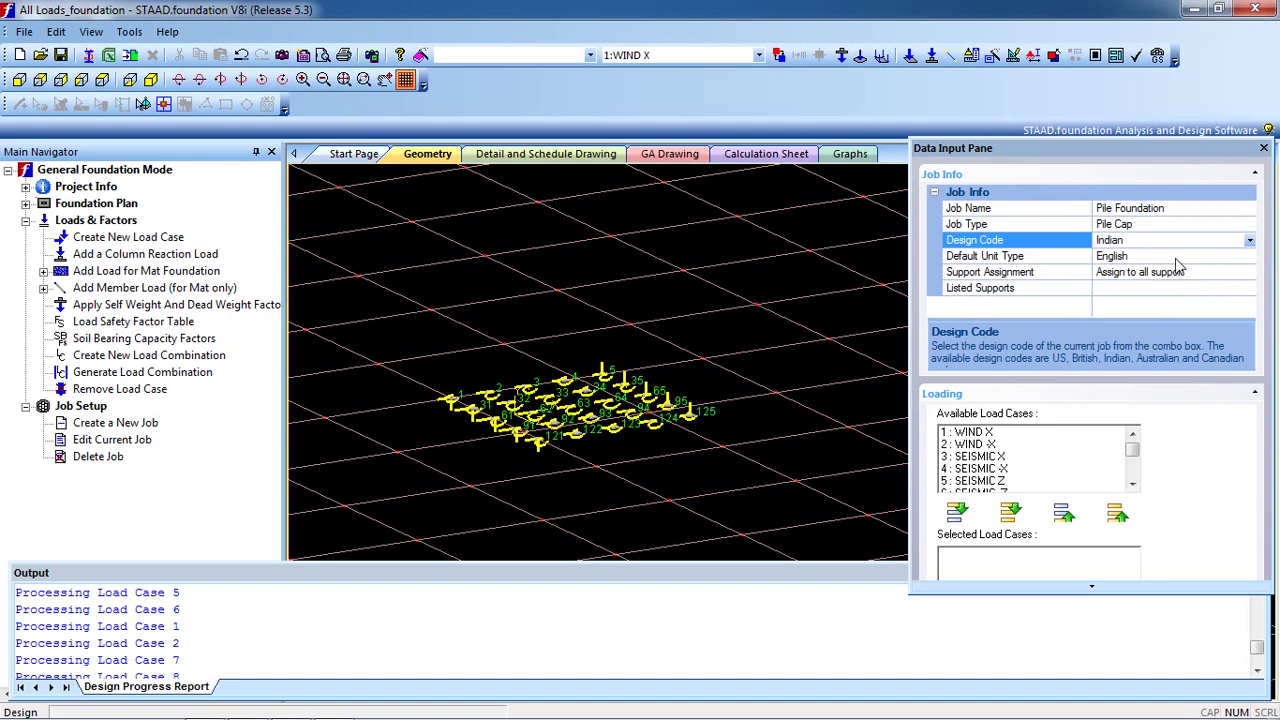
pyautogui.doubleClick(1234, 260)
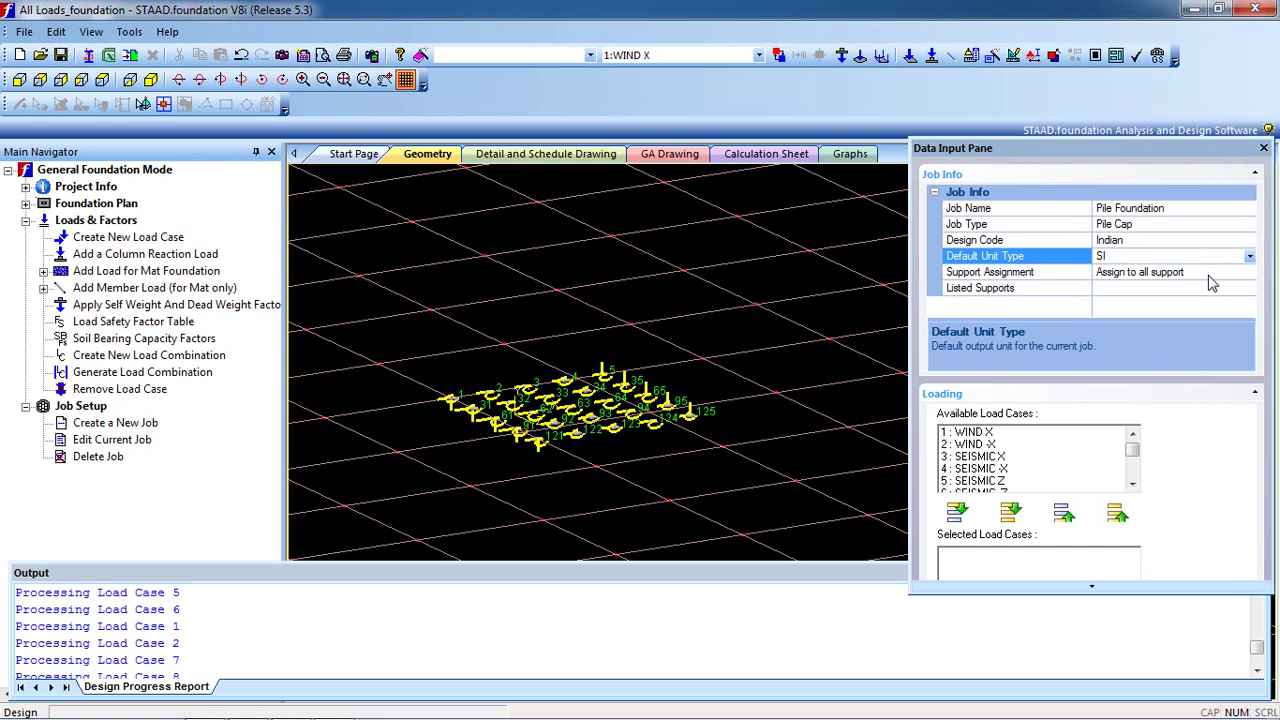
# - Add load combinations 101, 102 and 201 to 204 to the job's selected load cases and create the job
pyautogui.moveTo(1014, 590)
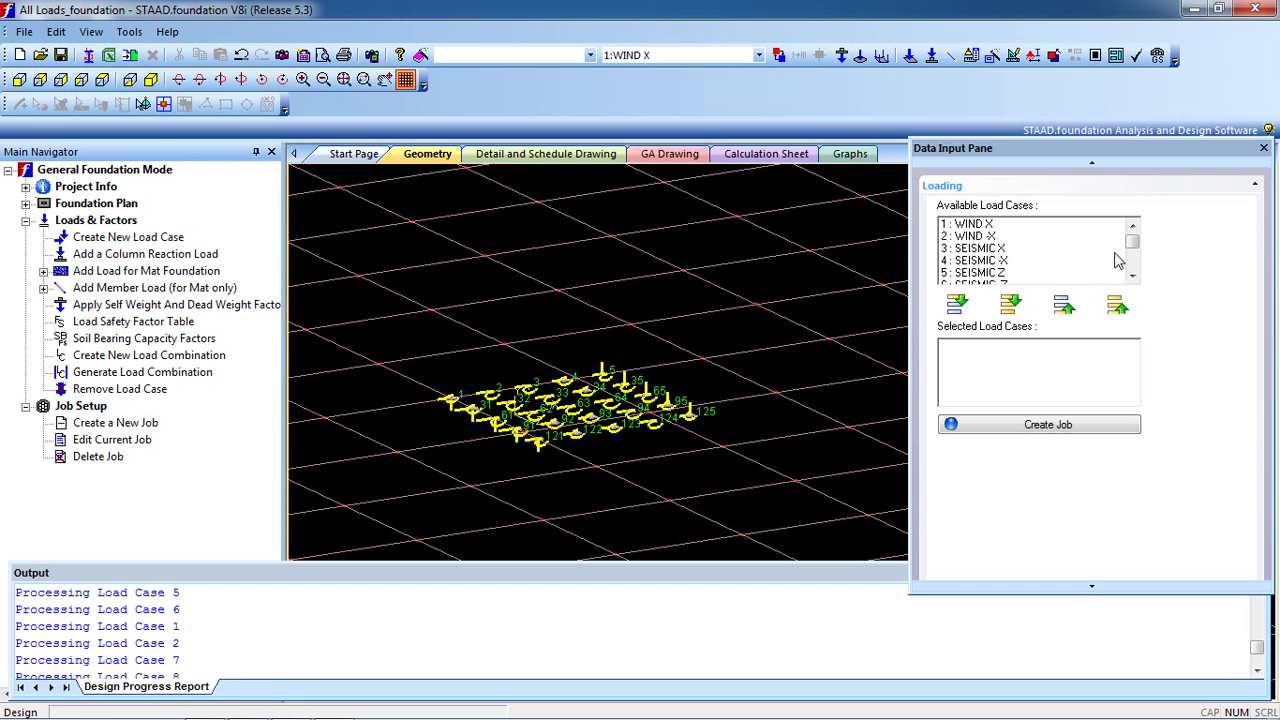
pyautogui.click(1131, 277)
pyautogui.click(1131, 277)
pyautogui.click(1131, 277)
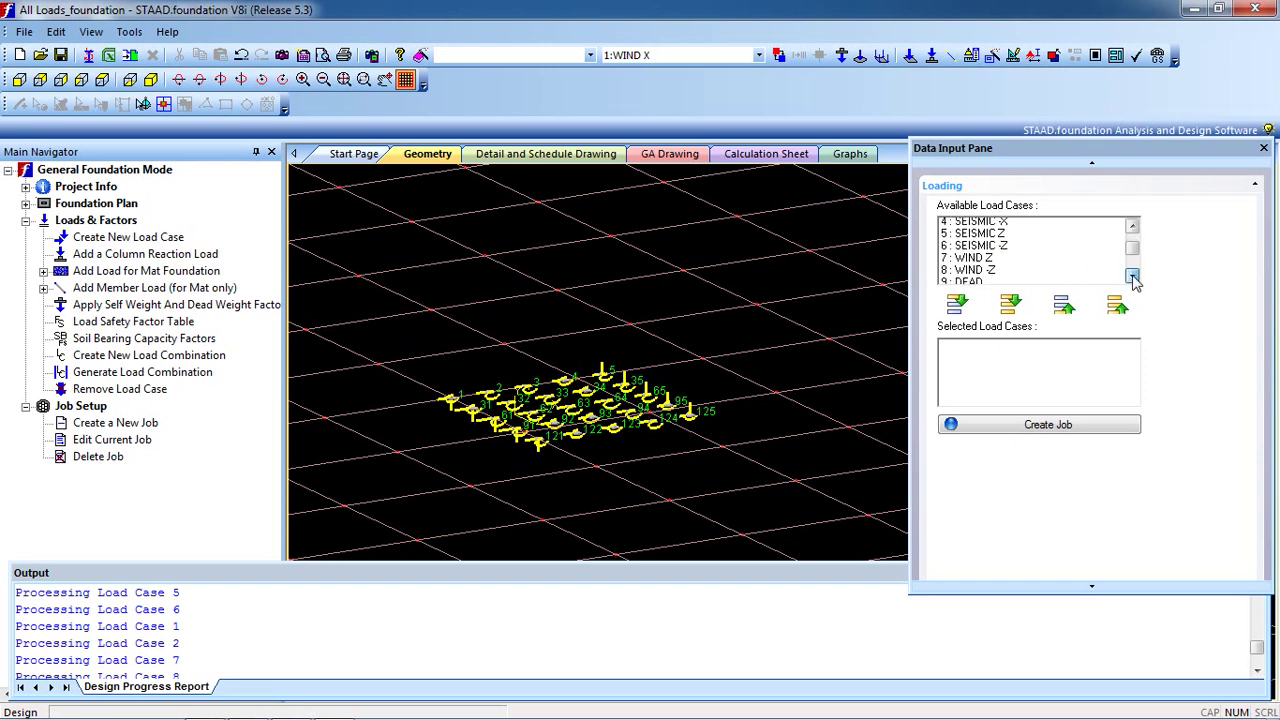
pyautogui.click(1132, 278)
pyautogui.click(1133, 279)
pyautogui.click(1133, 279)
pyautogui.click(1133, 279)
pyautogui.click(1083, 262)
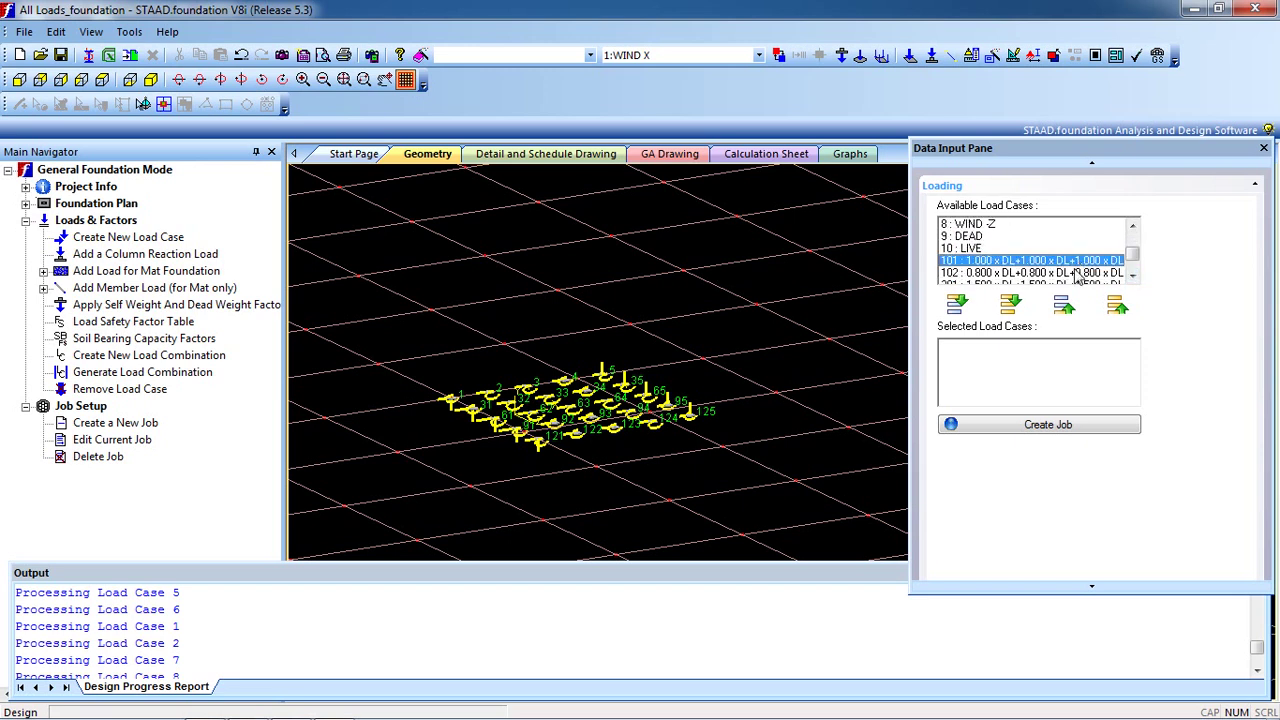
pyautogui.keyDown('ctrl'); pyautogui.click(1077, 273); pyautogui.keyUp('ctrl')
pyautogui.scroll(-1, 1077, 277)
pyautogui.keyDown('ctrl'); pyautogui.click(1076, 248); pyautogui.keyUp('ctrl')
pyautogui.keyDown('ctrl'); pyautogui.click(1074, 260); pyautogui.keyUp('ctrl')
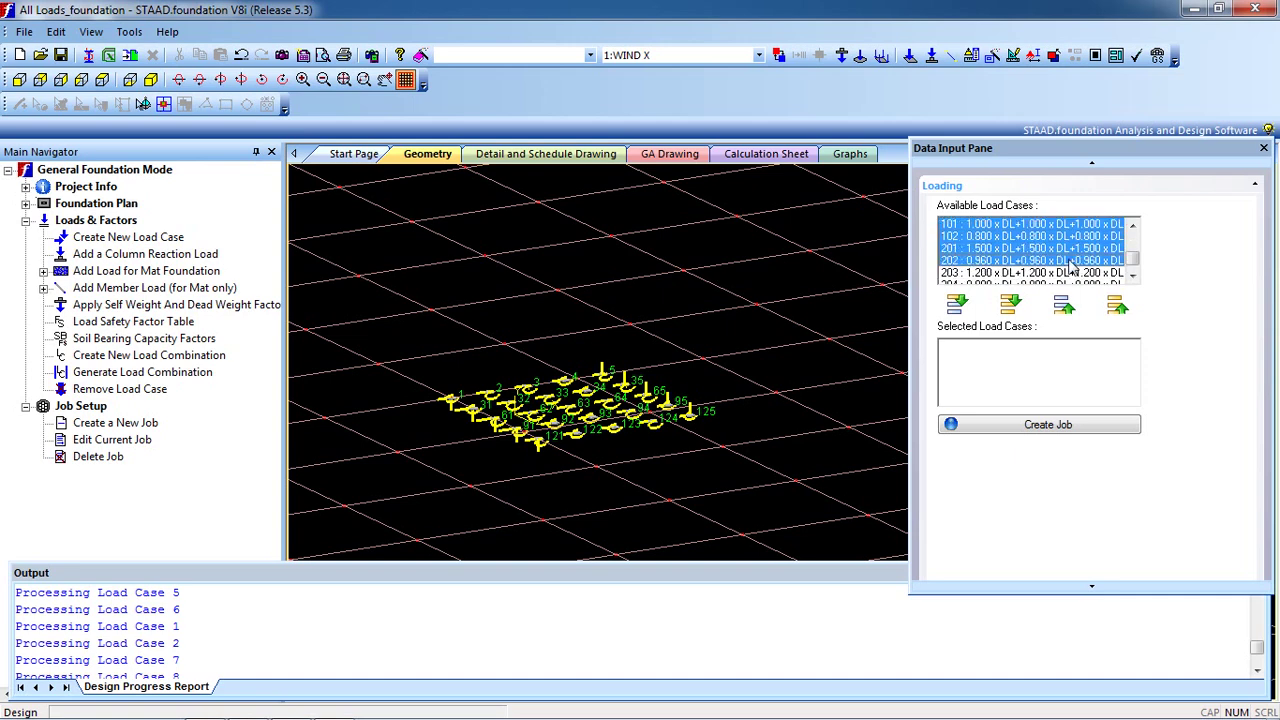
pyautogui.keyDown('ctrl'); pyautogui.click(1072, 272); pyautogui.keyUp('ctrl')
pyautogui.keyDown('ctrl'); pyautogui.click(1070, 283); pyautogui.keyUp('ctrl')
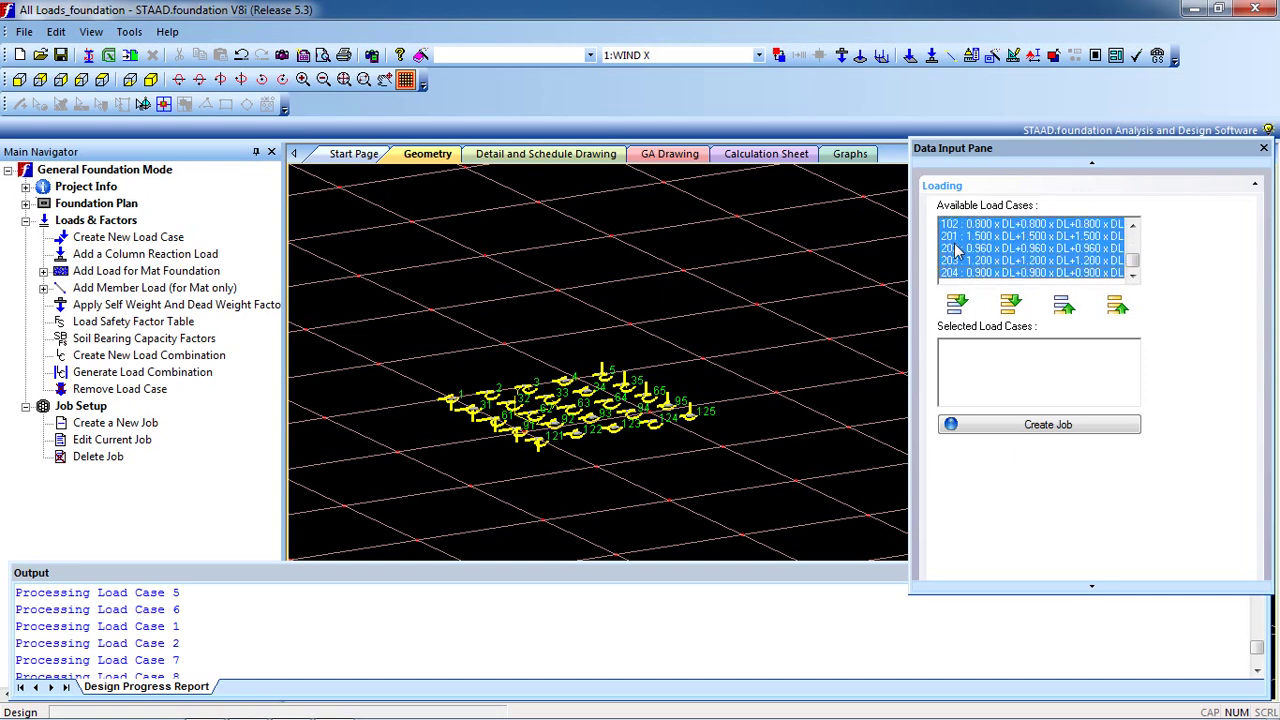
pyautogui.click(956, 304)
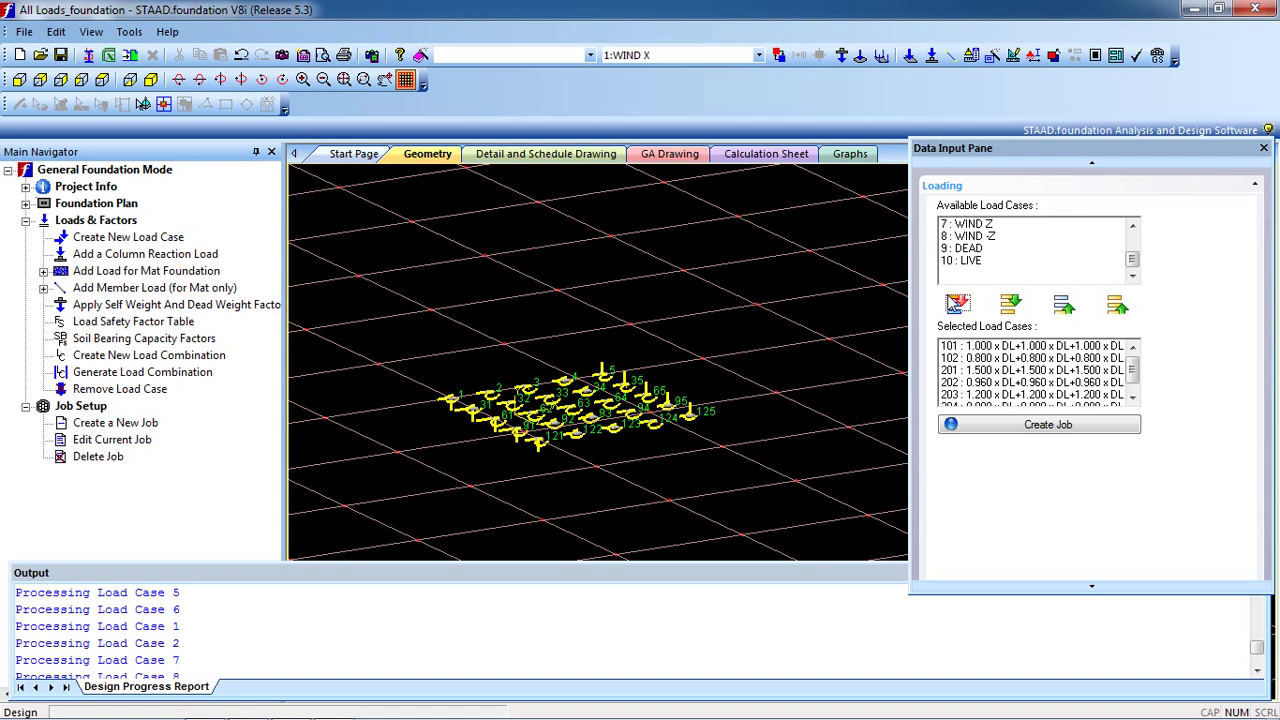
pyautogui.click(1025, 428)
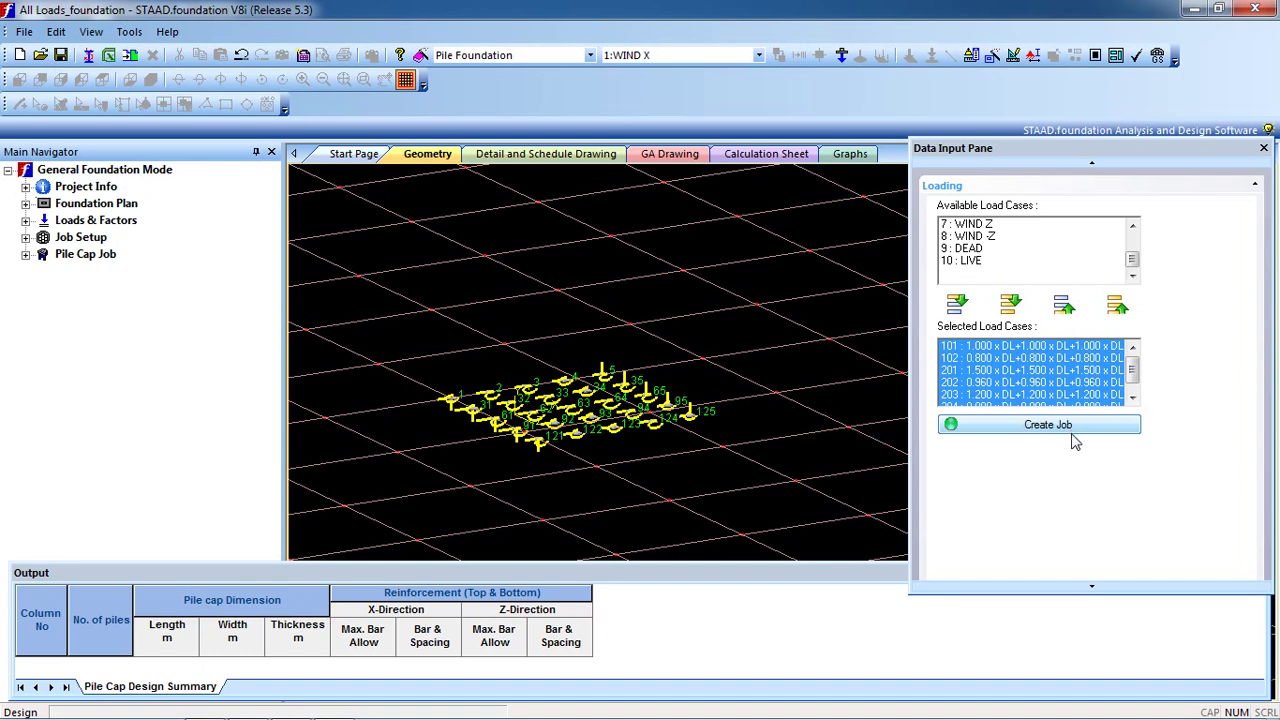
# - Open the Pile Cap Job's design parameters and set the strength of concrete to 20 N/mm2
pyautogui.click(84, 256)
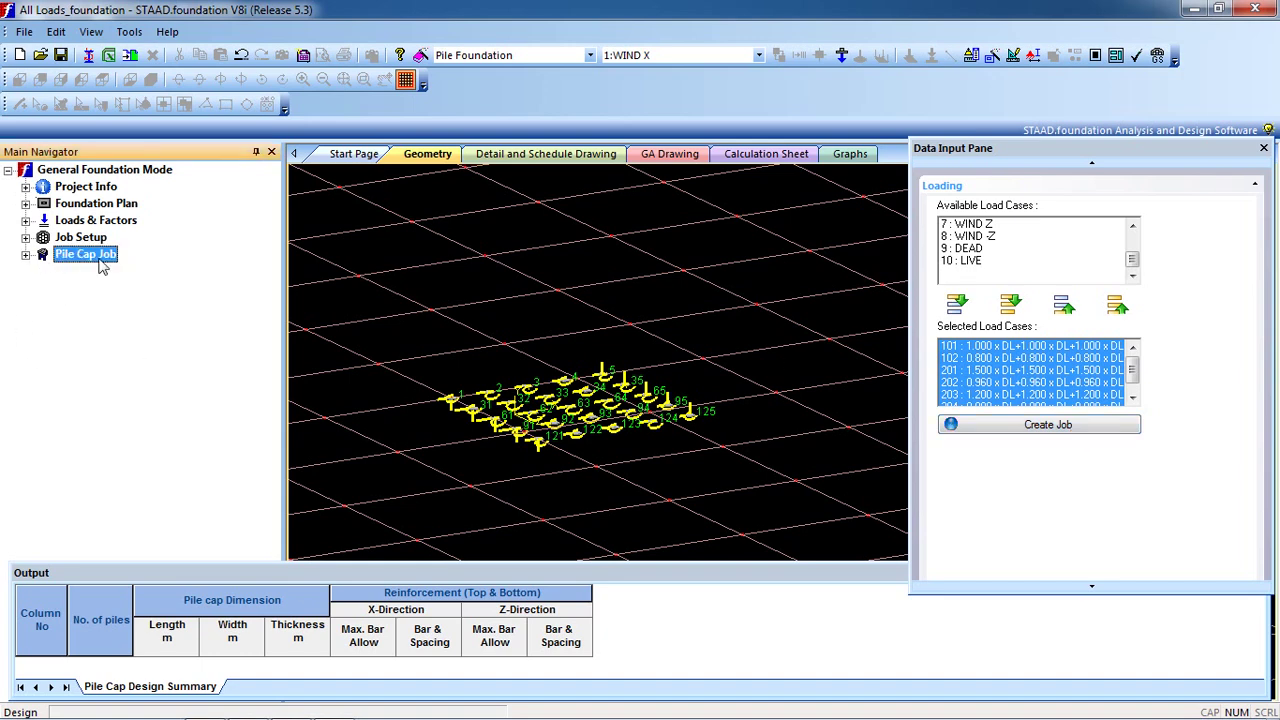
pyautogui.click(26, 254)
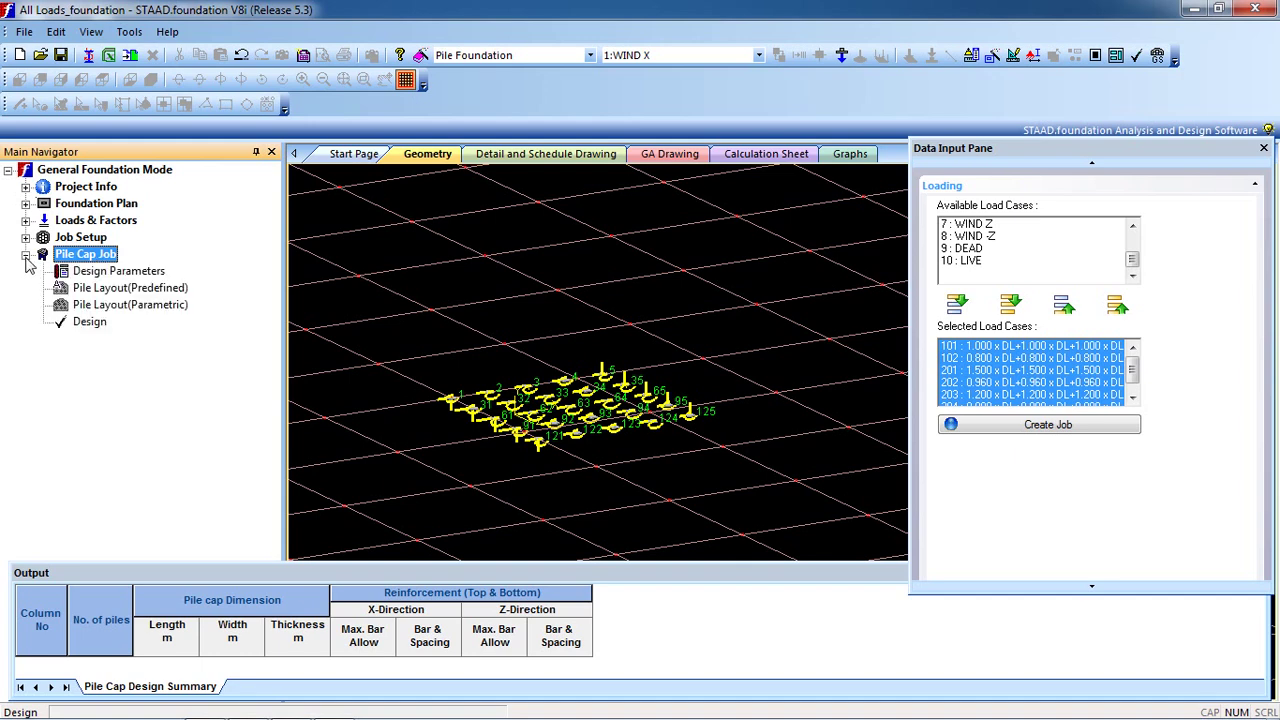
pyautogui.click(126, 278)
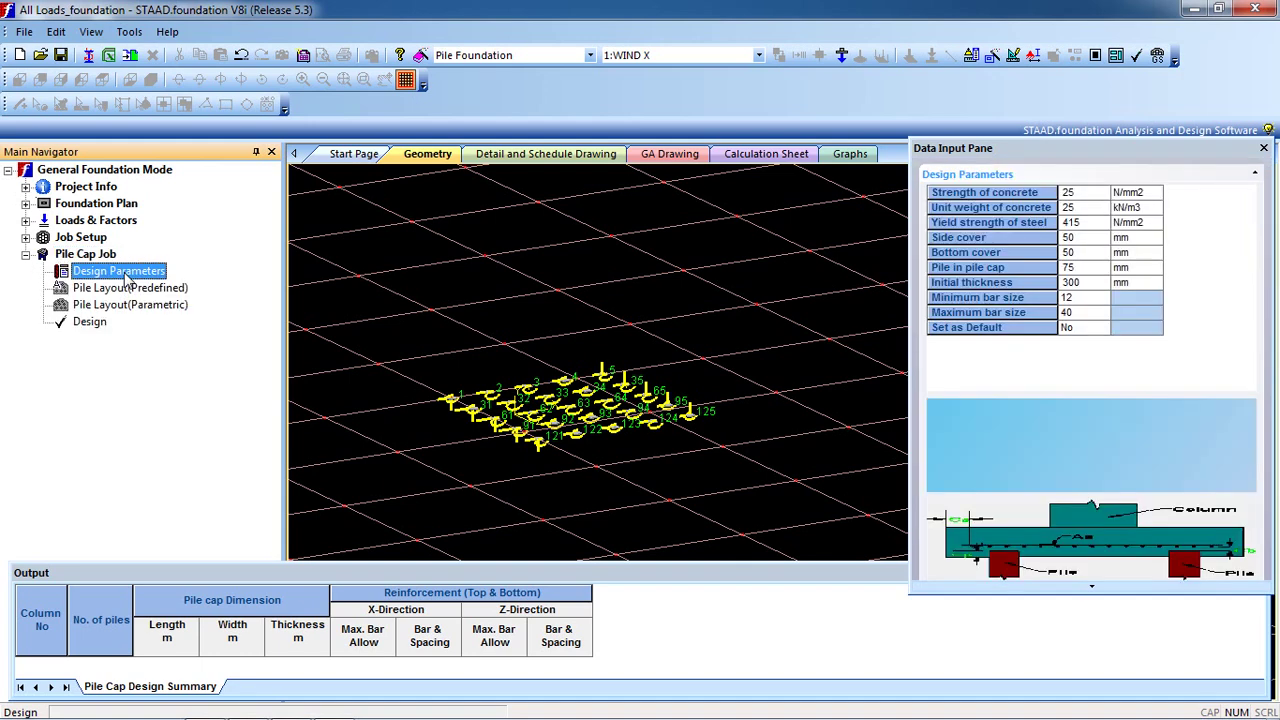
pyautogui.click(1091, 197)
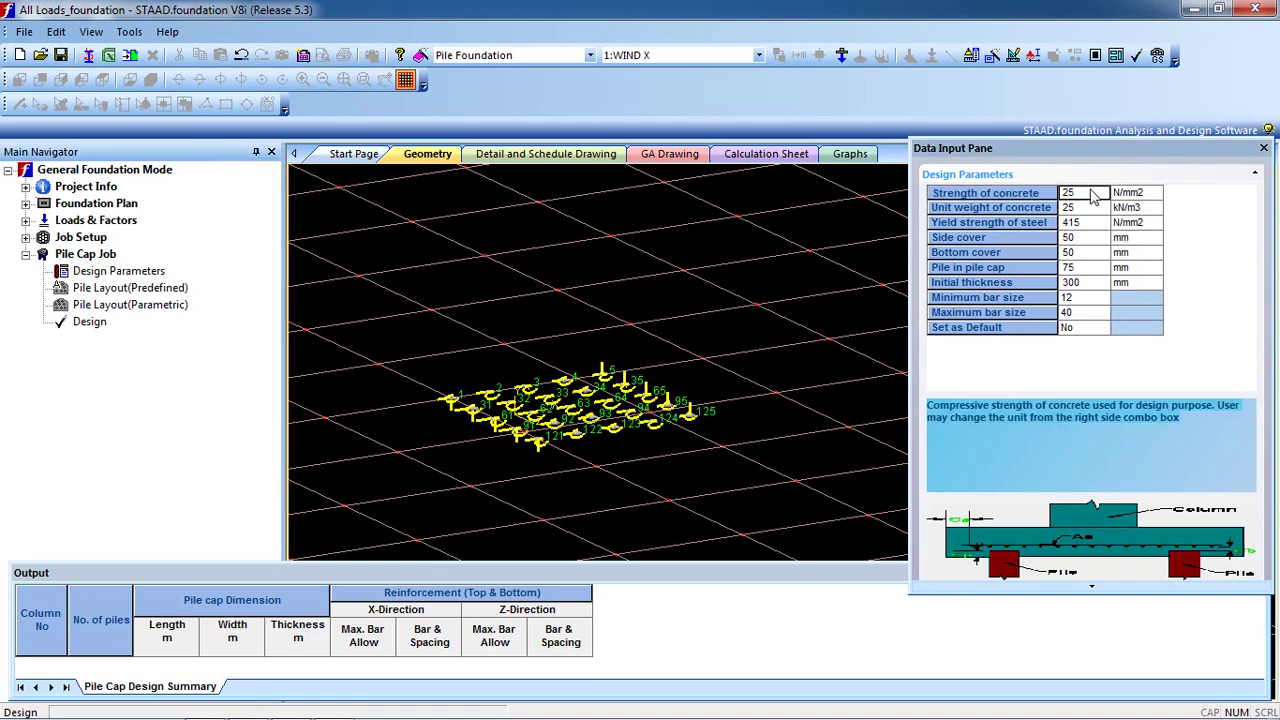
pyautogui.click(1091, 197)
pyautogui.write('20')
pyautogui.click(1095, 224)
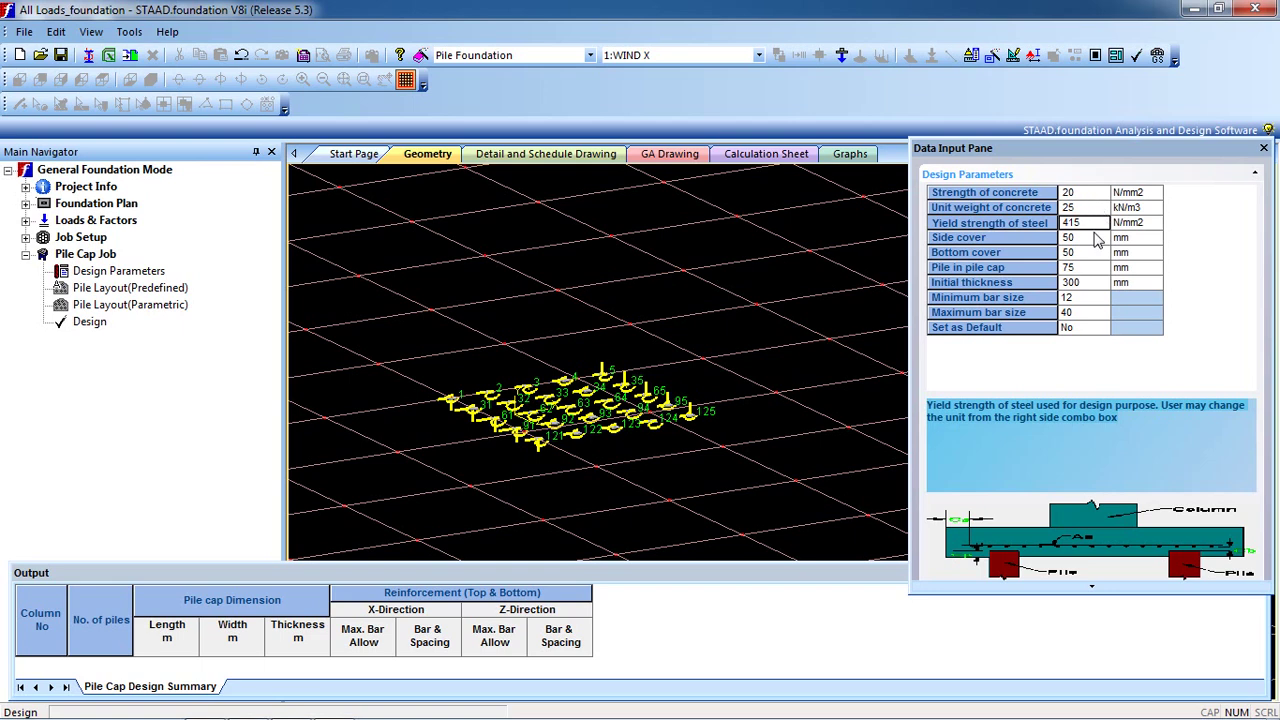
# - Set both the side cover and the bottom cover of the pile cap to 60 mm
pyautogui.click(1097, 240)
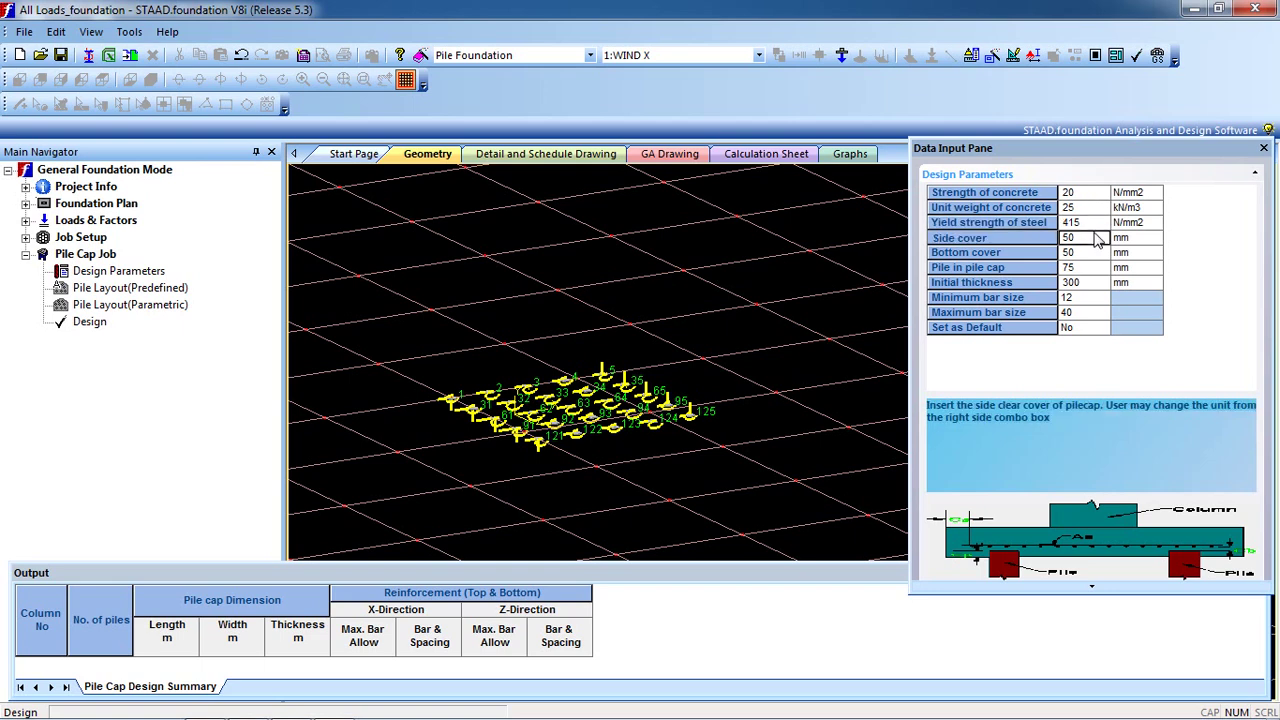
pyautogui.write('60')
pyautogui.click(1079, 256)
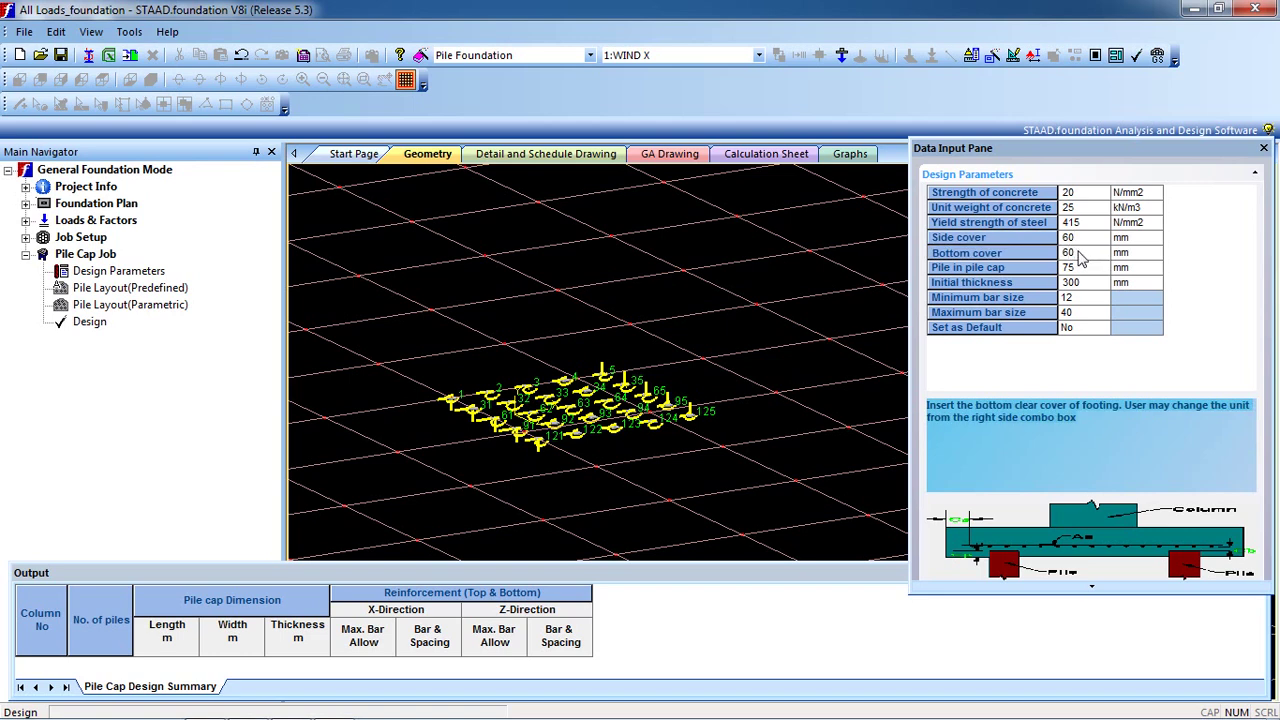
pyautogui.click(1085, 268)
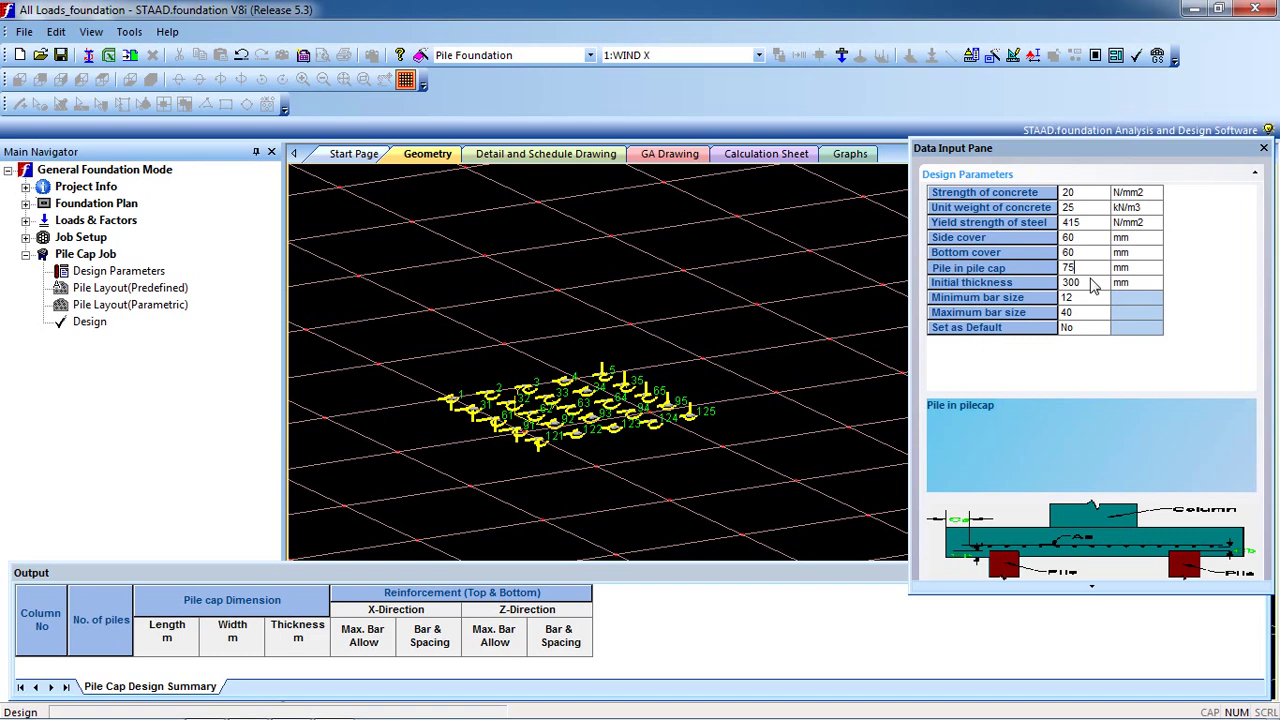
# - Set the maximum bar size in the pile cap design parameters to 25
pyautogui.click(1092, 285)
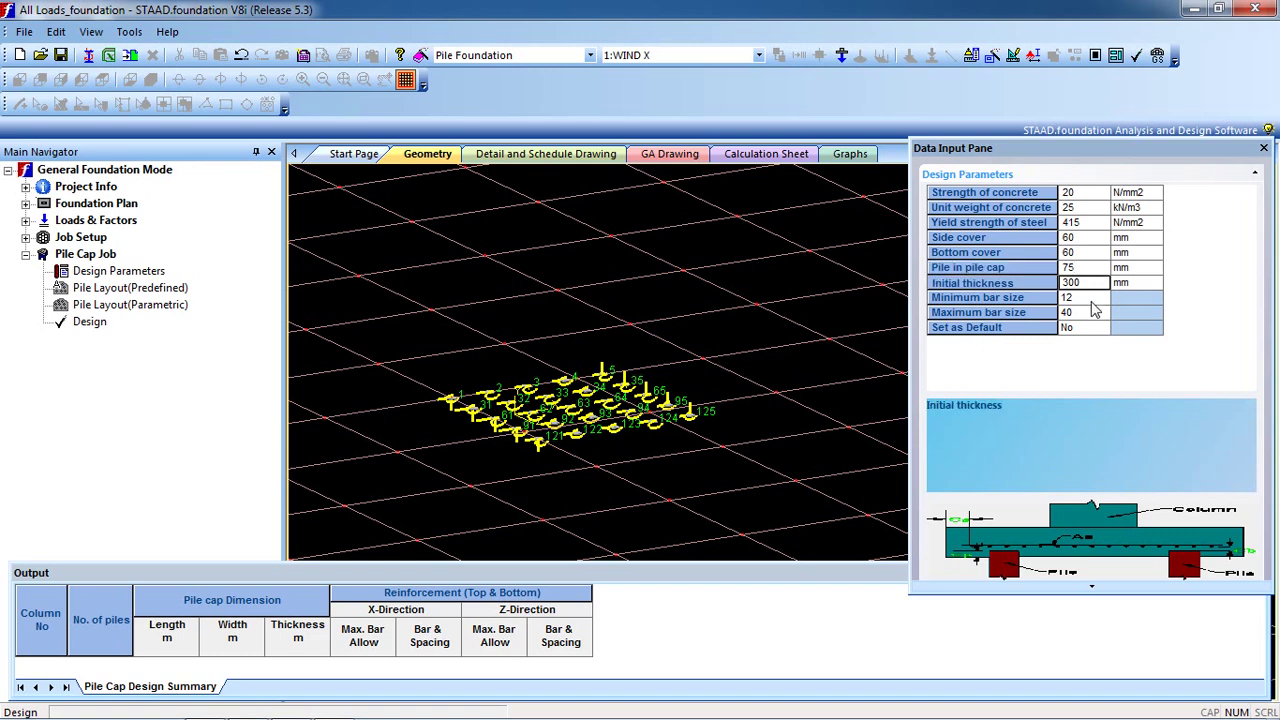
pyautogui.click(1095, 312)
pyautogui.click(1099, 313)
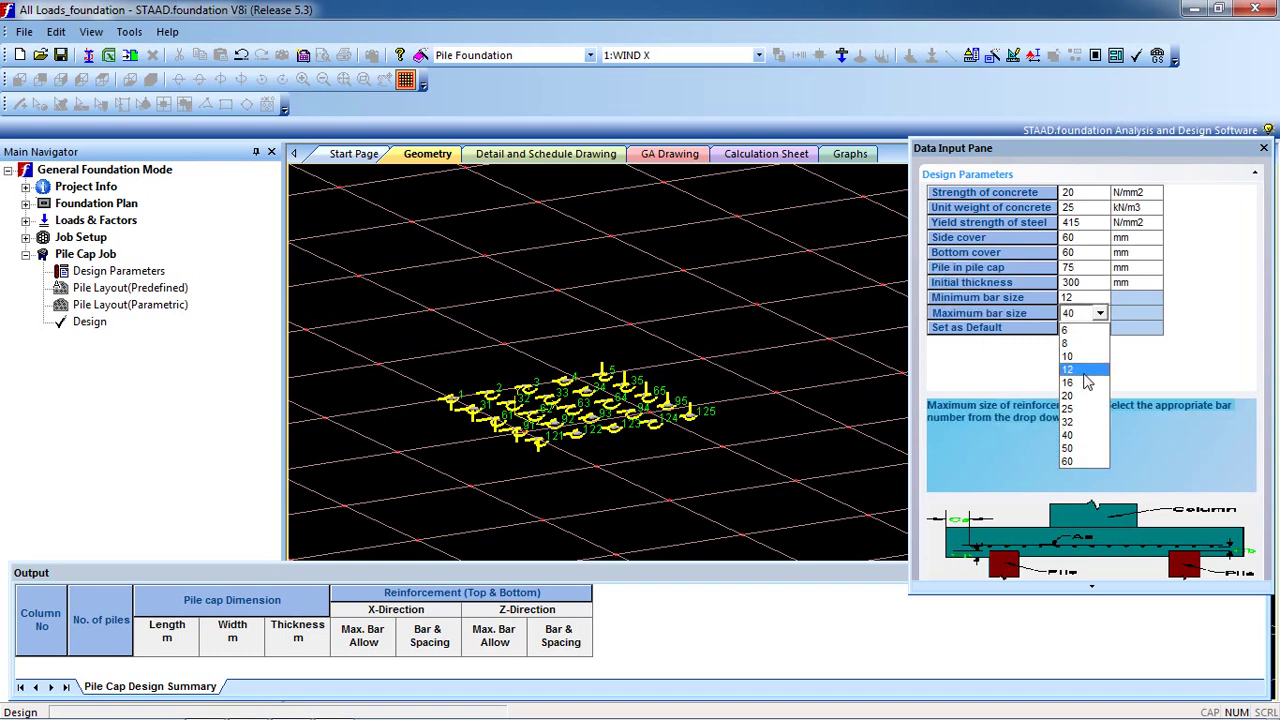
pyautogui.click(1081, 412)
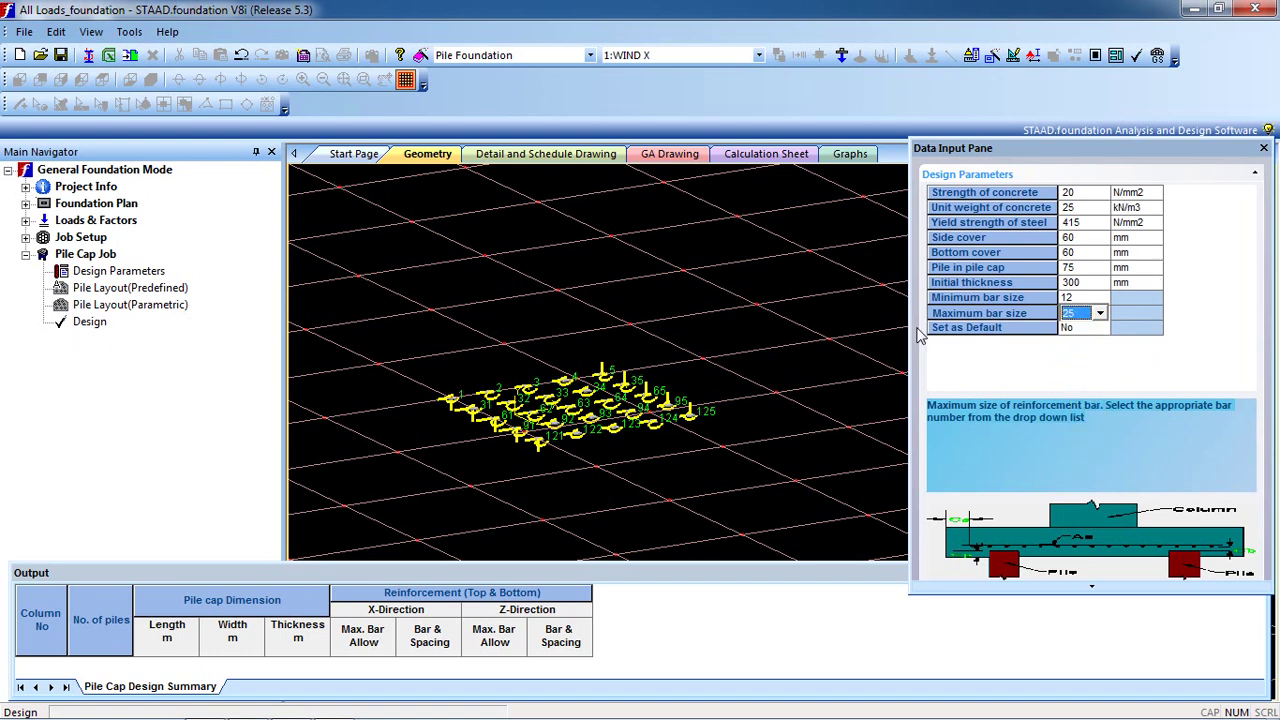
# - Open the predefined pile layout and set the lateral, vertical and uplift pile capacities to 250 kN each
pyautogui.click(127, 292)
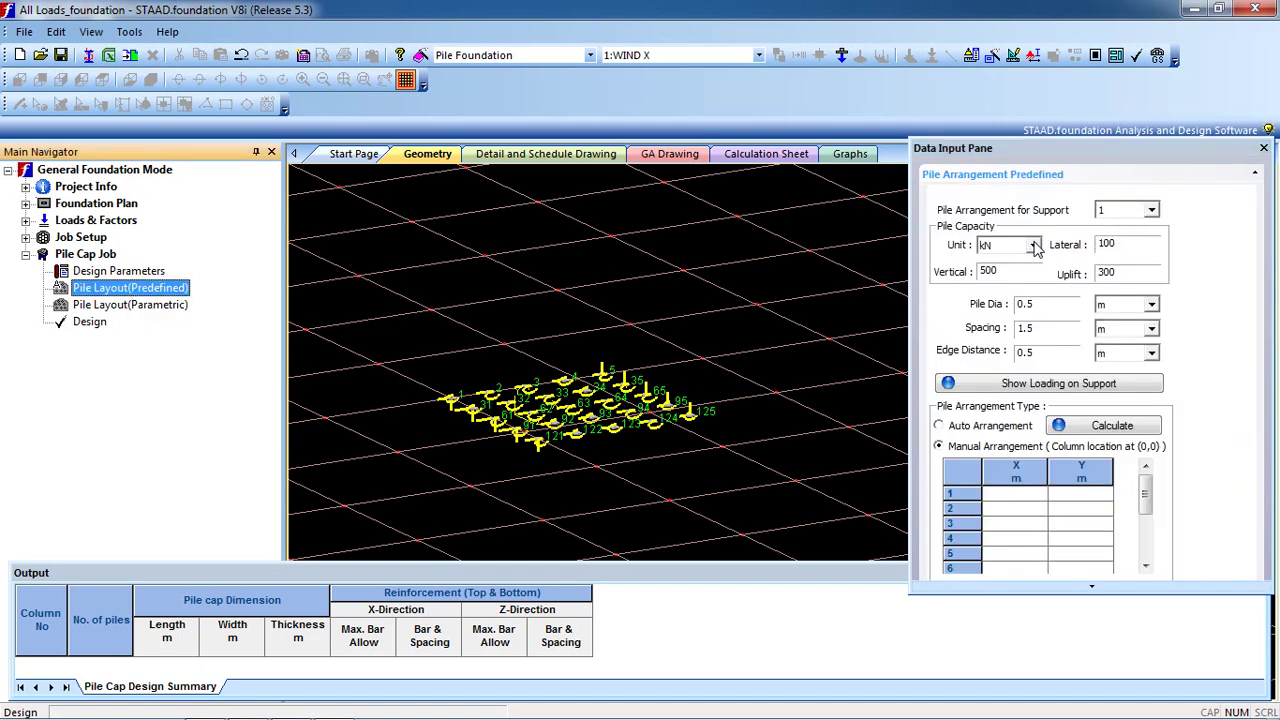
pyautogui.click(1135, 250)
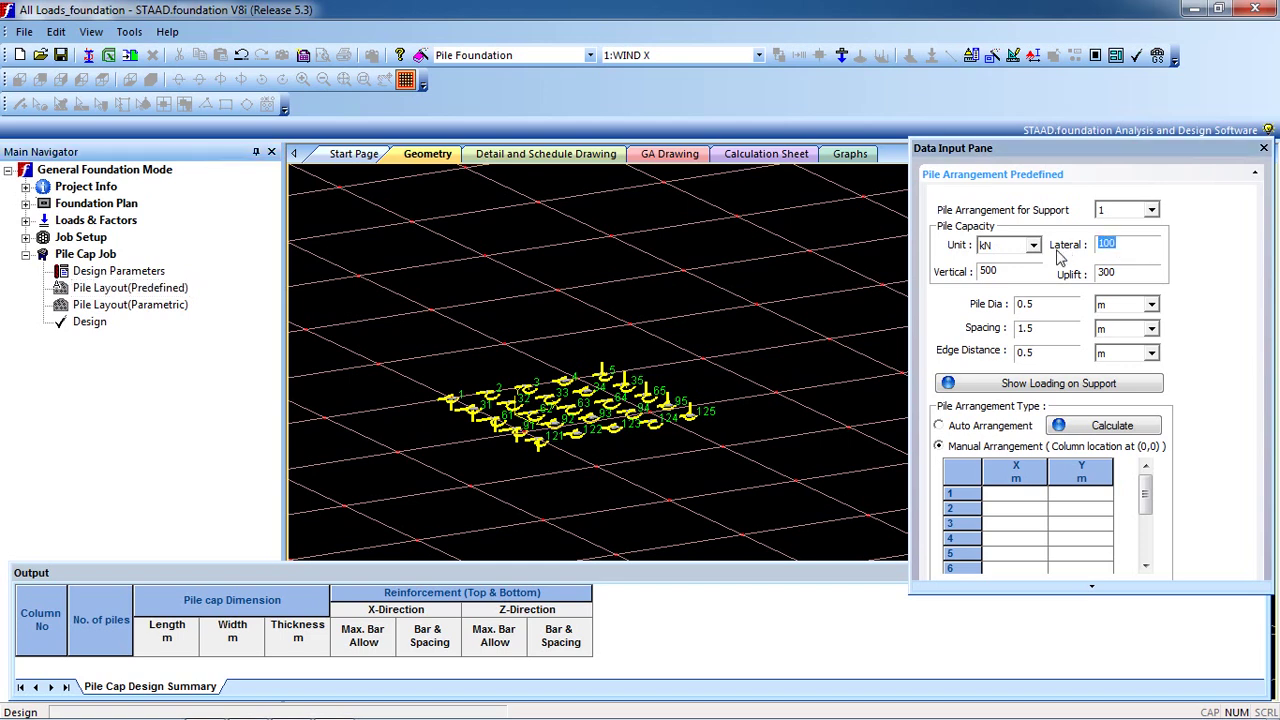
pyautogui.write('250')
pyautogui.click(1018, 272)
pyautogui.write('200')
pyautogui.click(1140, 275)
pyautogui.write('250')
pyautogui.click(1002, 274)
pyautogui.write('250')
# - Set the pile arrangement type to manual and calculate the possible pile arrangements for support 1
pyautogui.scroll(-1, 1062, 320)
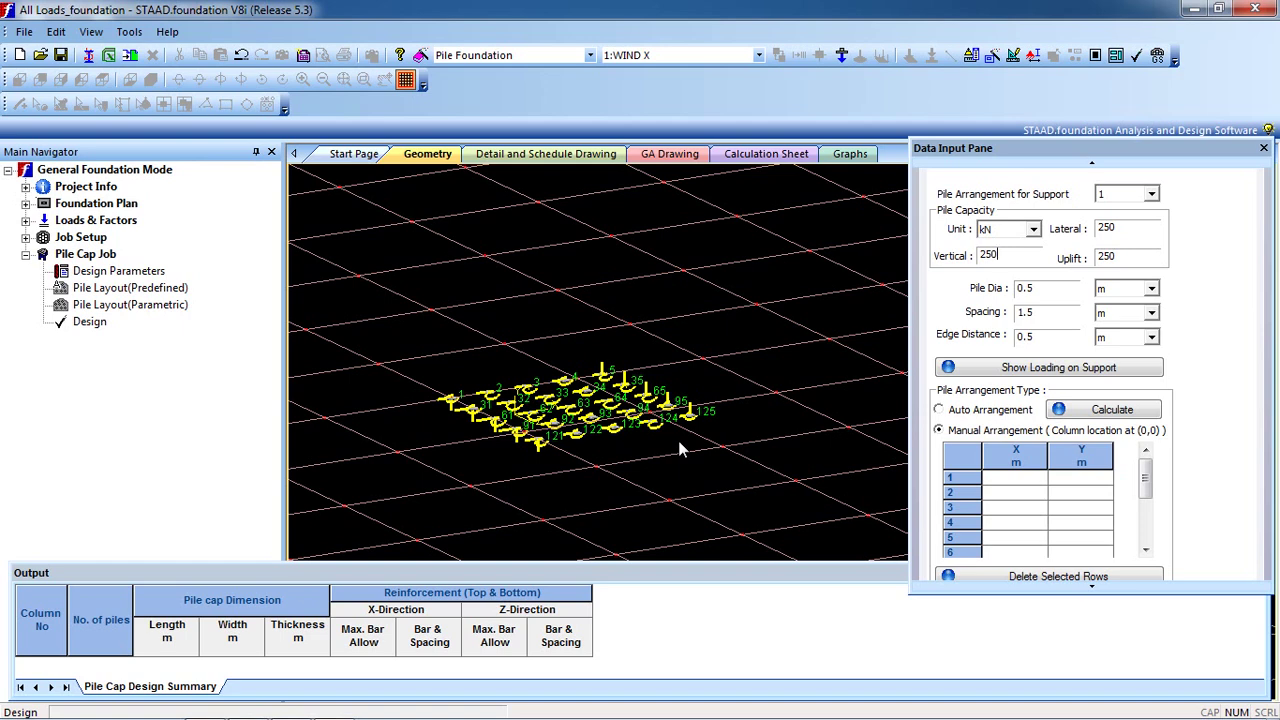
pyautogui.click(970, 414)
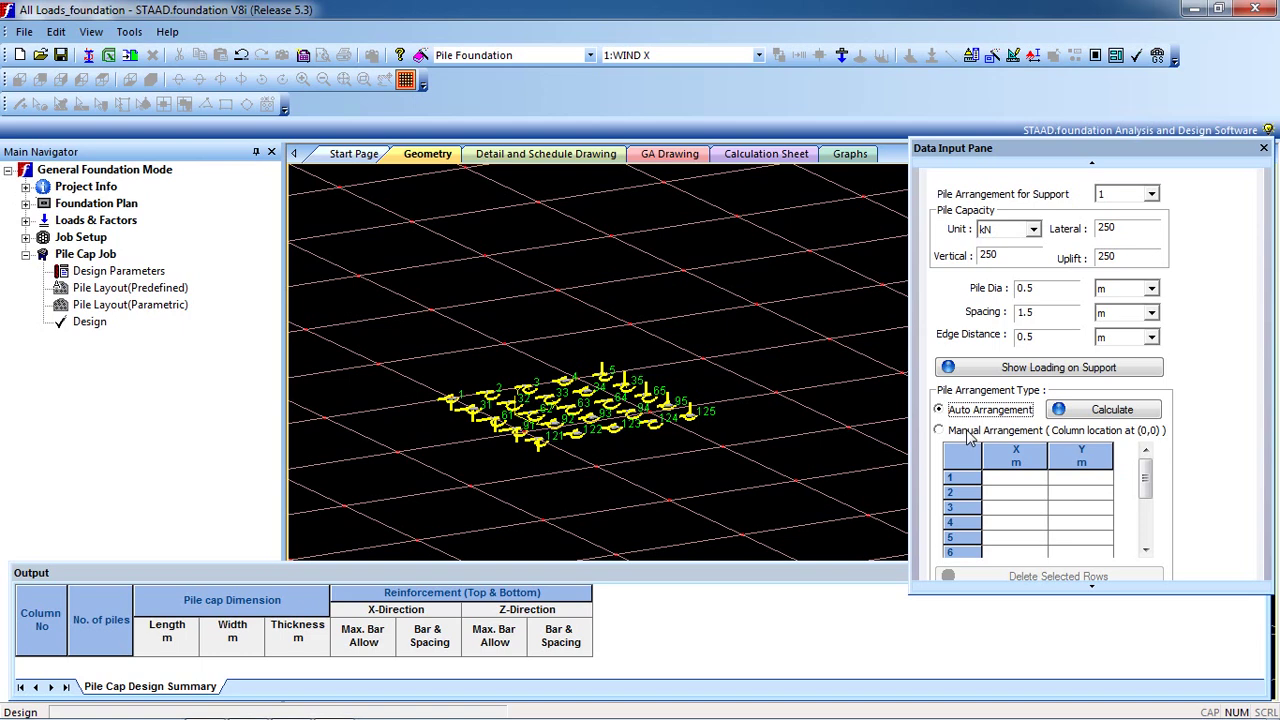
pyautogui.click(970, 433)
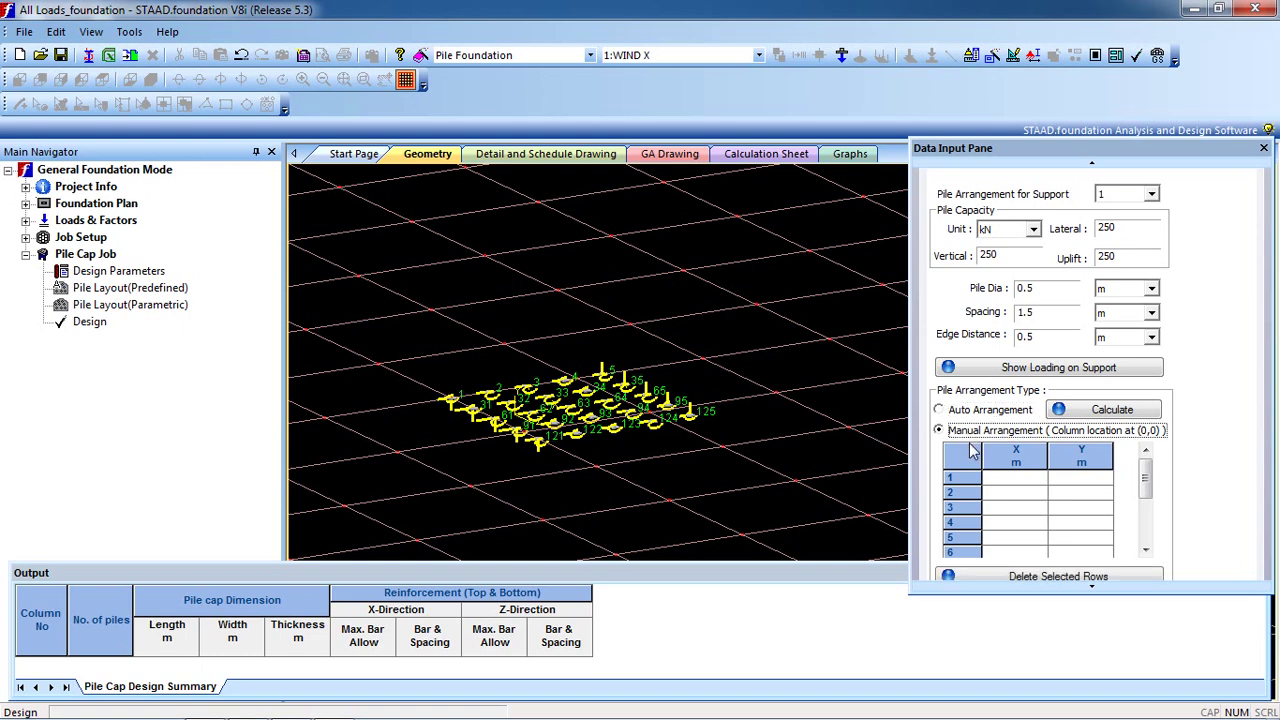
pyautogui.click(1058, 409)
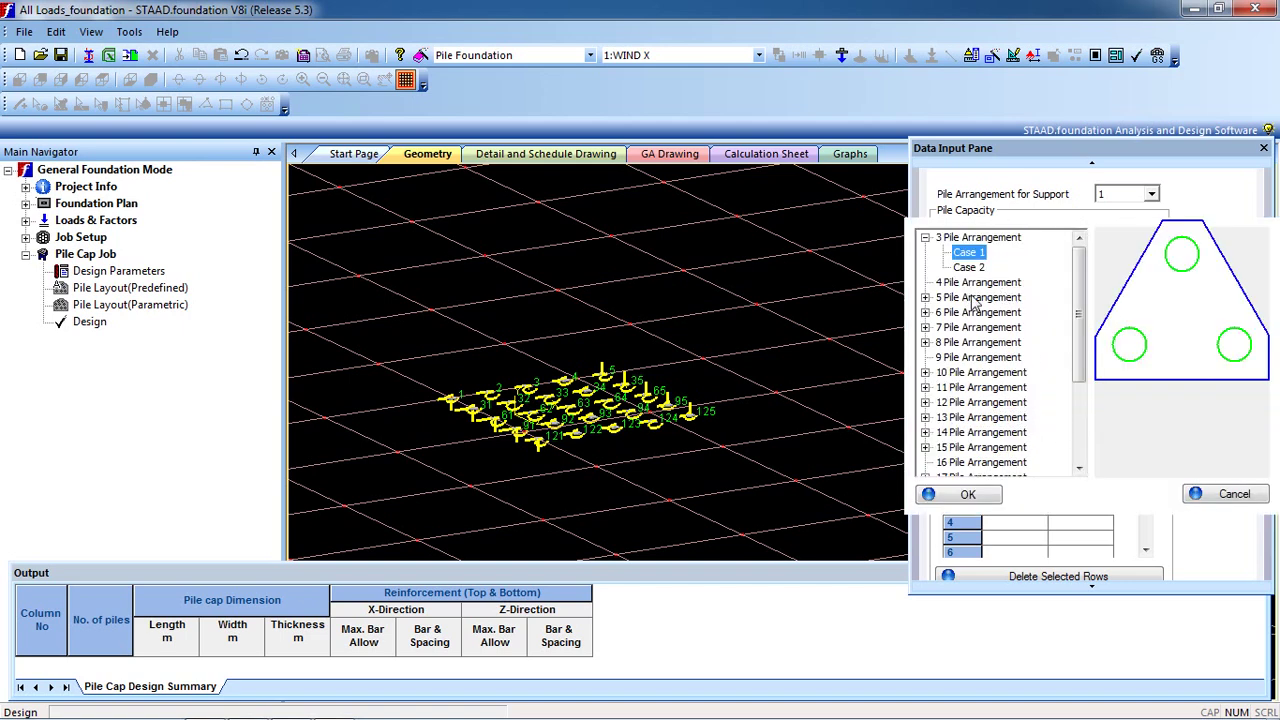
# - Examine the layout previews of the predefined arrangements from 3 to 7 piles, including the individual 6-pile and 7-pile cases
pyautogui.click(968, 267)
pyautogui.click(978, 282)
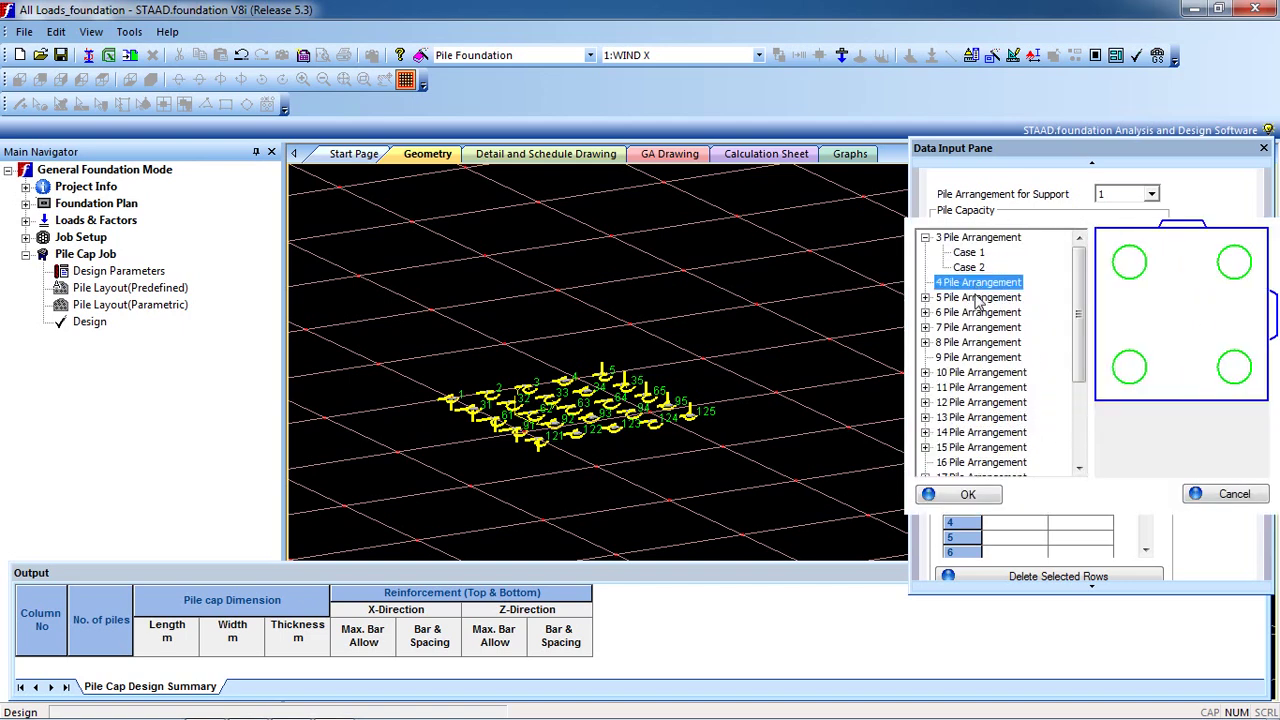
pyautogui.click(978, 297)
pyautogui.click(978, 312)
pyautogui.click(978, 327)
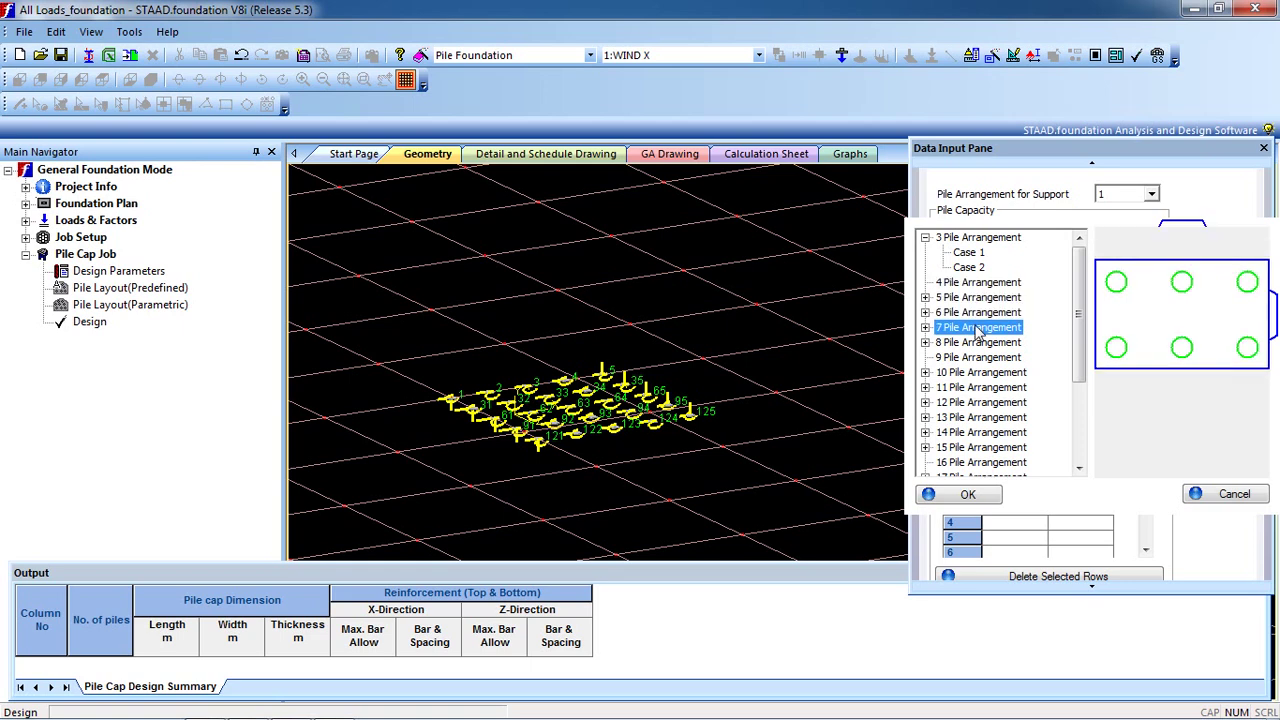
pyautogui.click(925, 327)
pyautogui.click(960, 342)
pyautogui.click(967, 357)
pyautogui.click(968, 372)
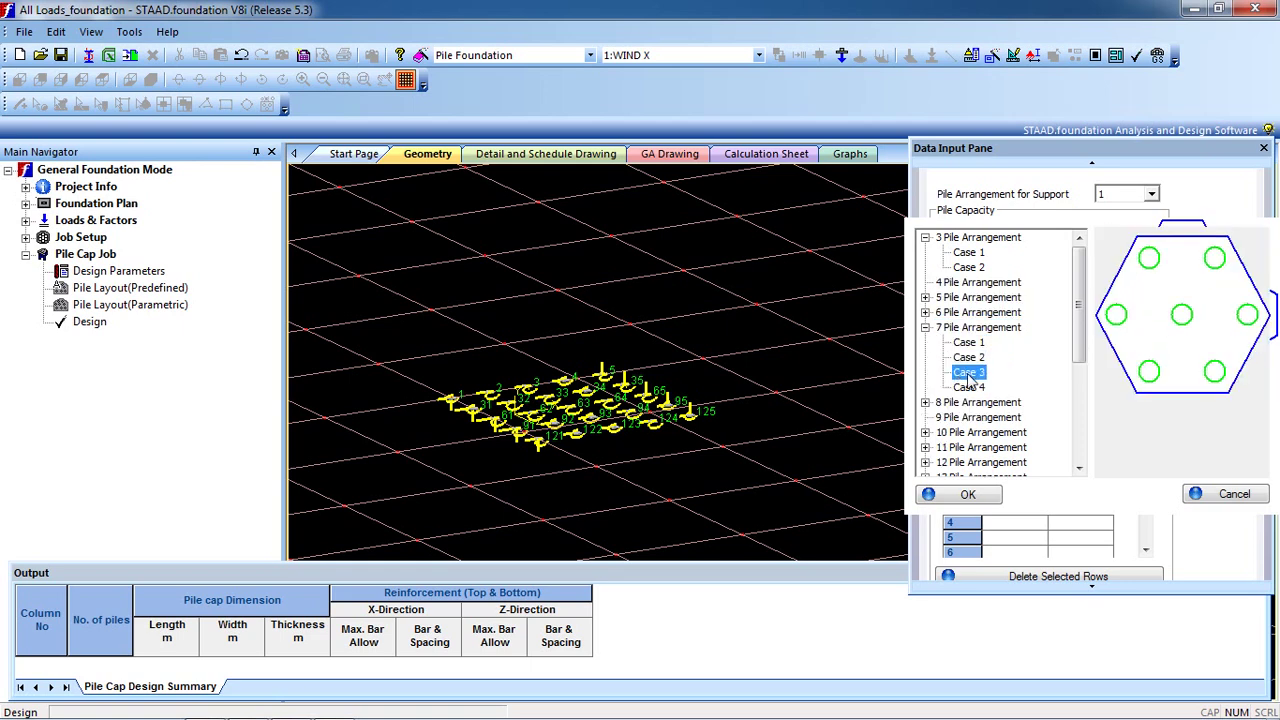
pyautogui.click(969, 387)
pyautogui.click(978, 312)
pyautogui.click(925, 312)
pyautogui.click(967, 327)
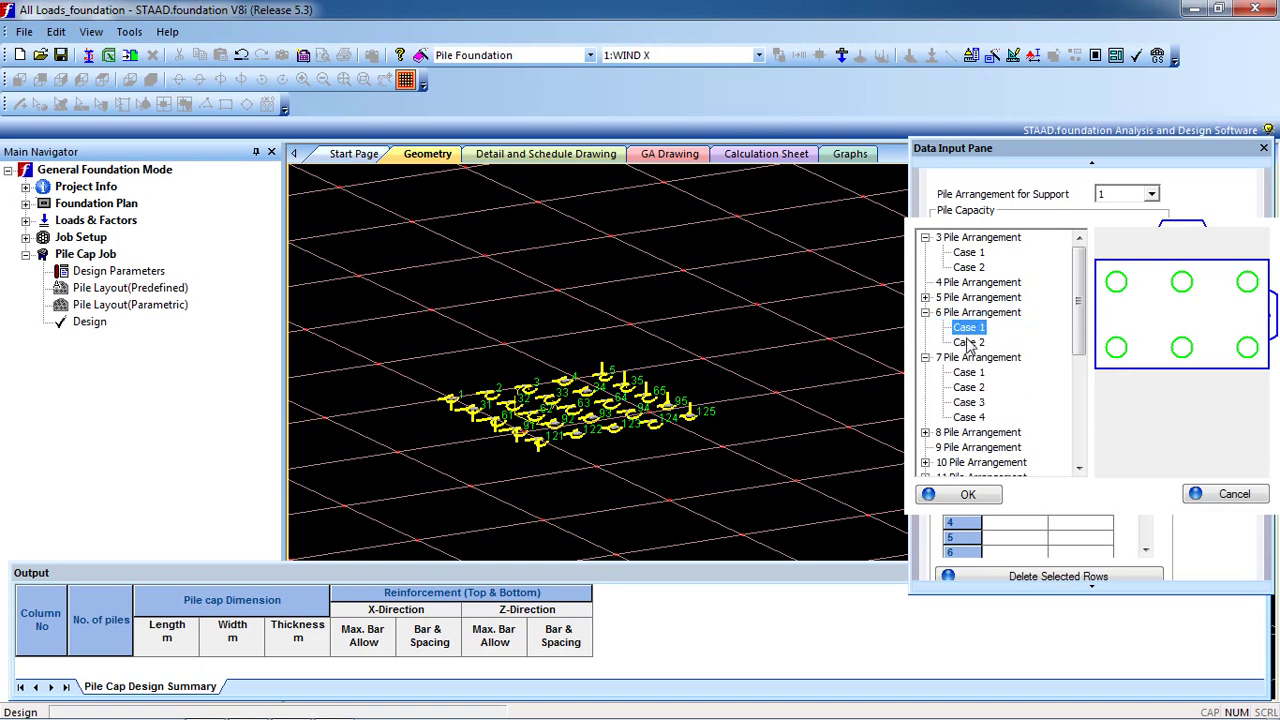
pyautogui.click(968, 343)
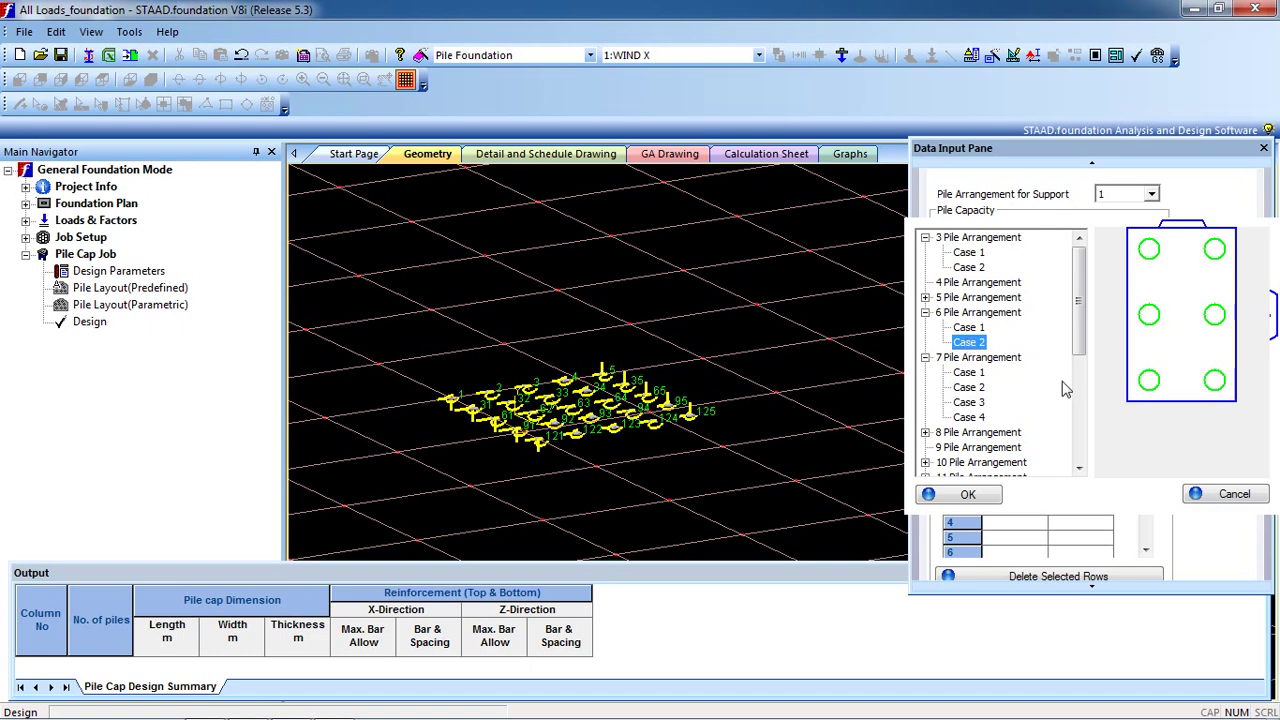
# - Apply Case 1 of the 3 Pile Arrangement to support 1 and close the data input pane
pyautogui.click(978, 253)
pyautogui.click(970, 267)
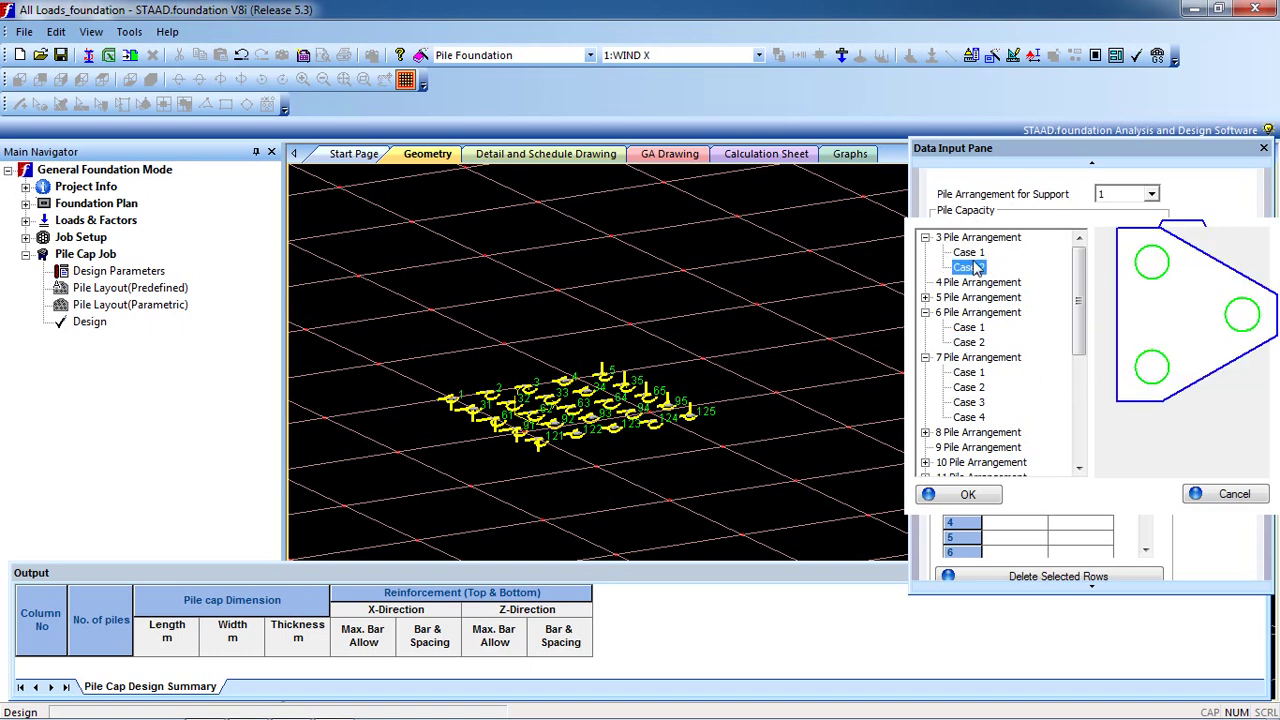
pyautogui.click(970, 253)
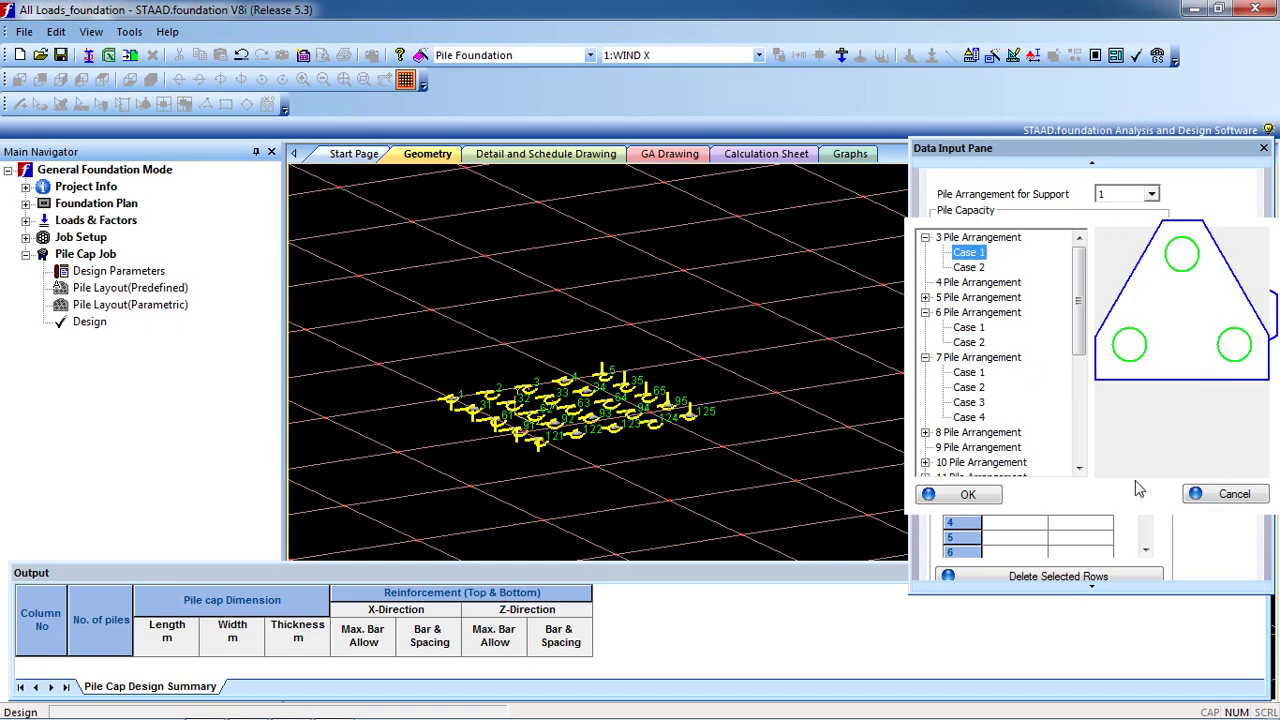
pyautogui.click(968, 495)
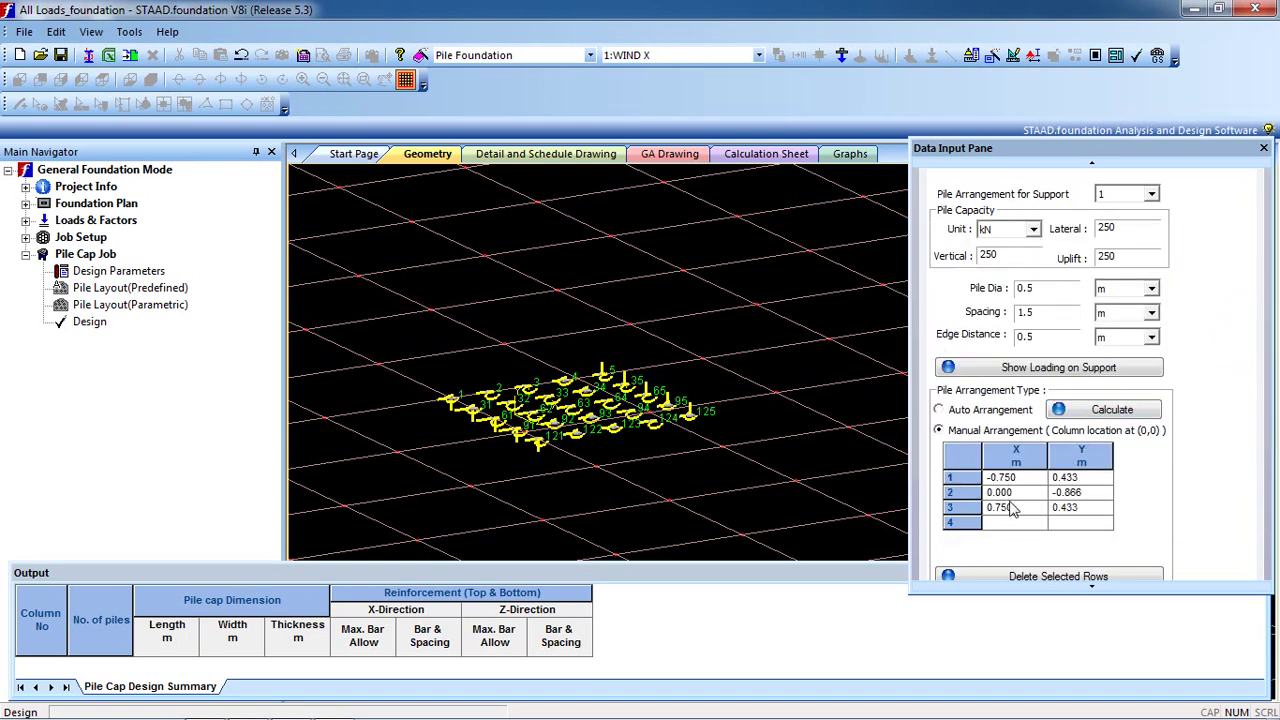
pyautogui.moveTo(1163, 590); pyautogui.dragTo(1162, 597)
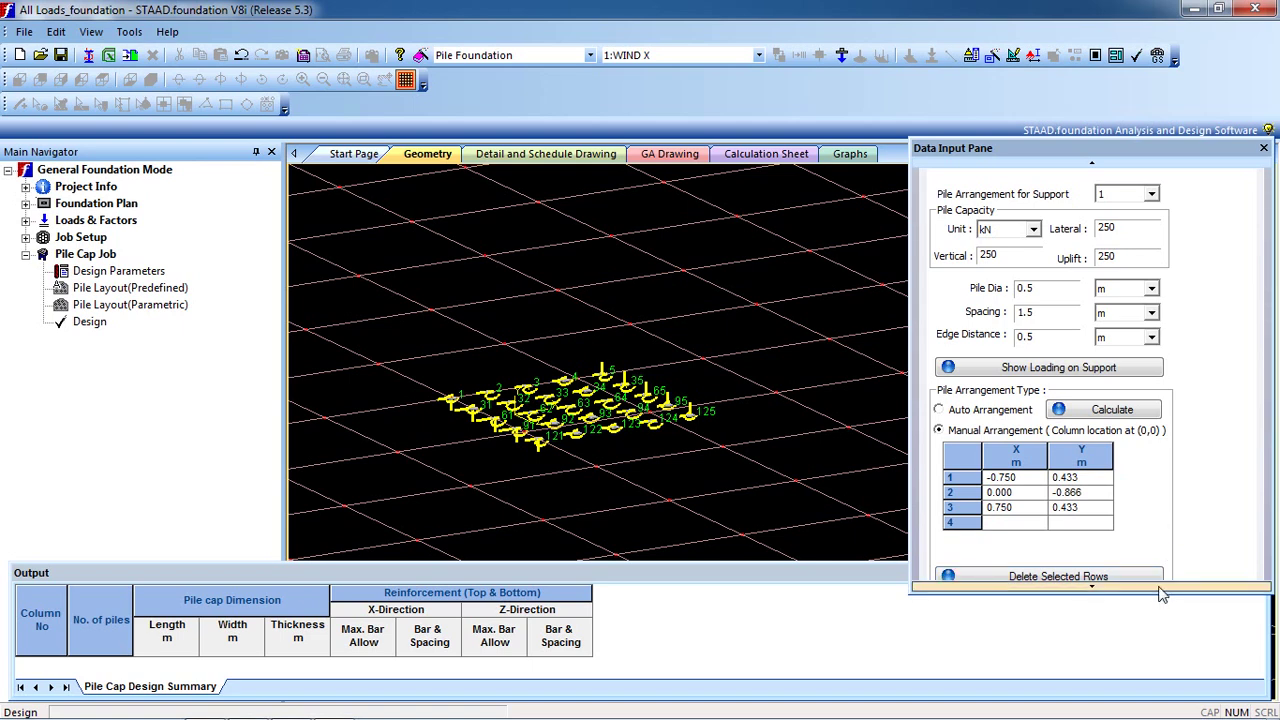
pyautogui.moveTo(1160, 592); pyautogui.dragTo(1158, 586)
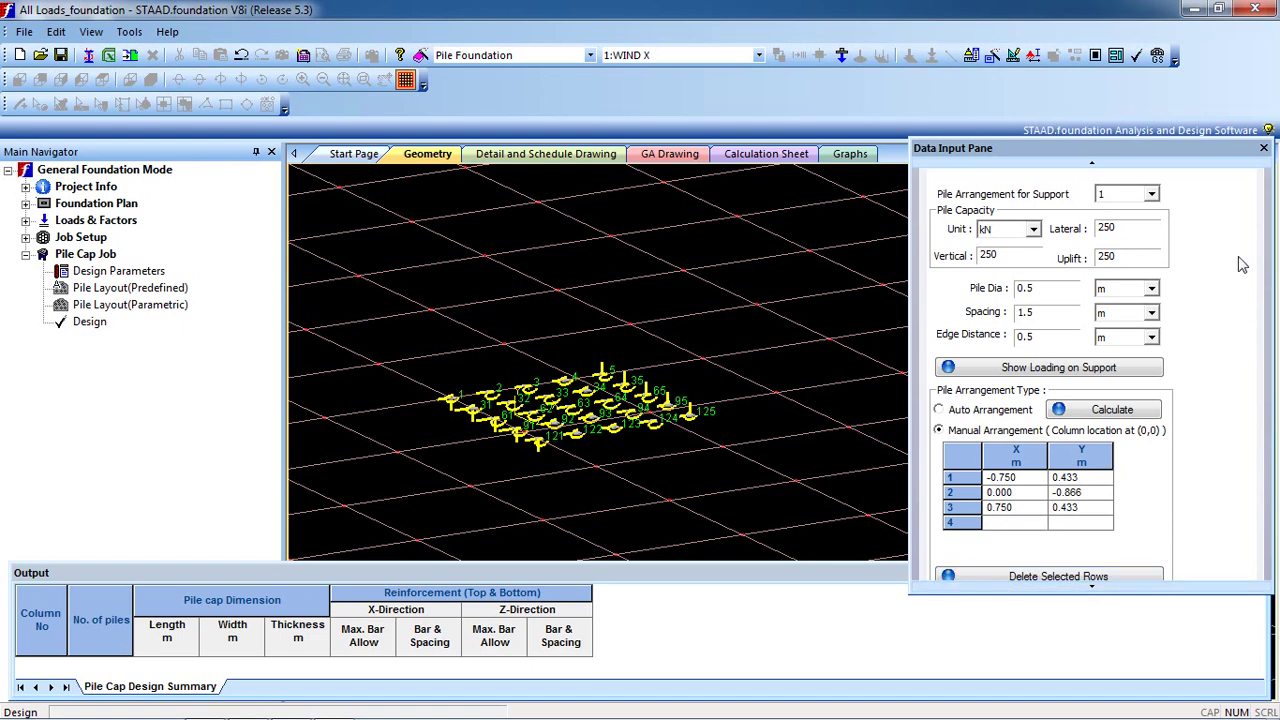
pyautogui.click(1263, 148)
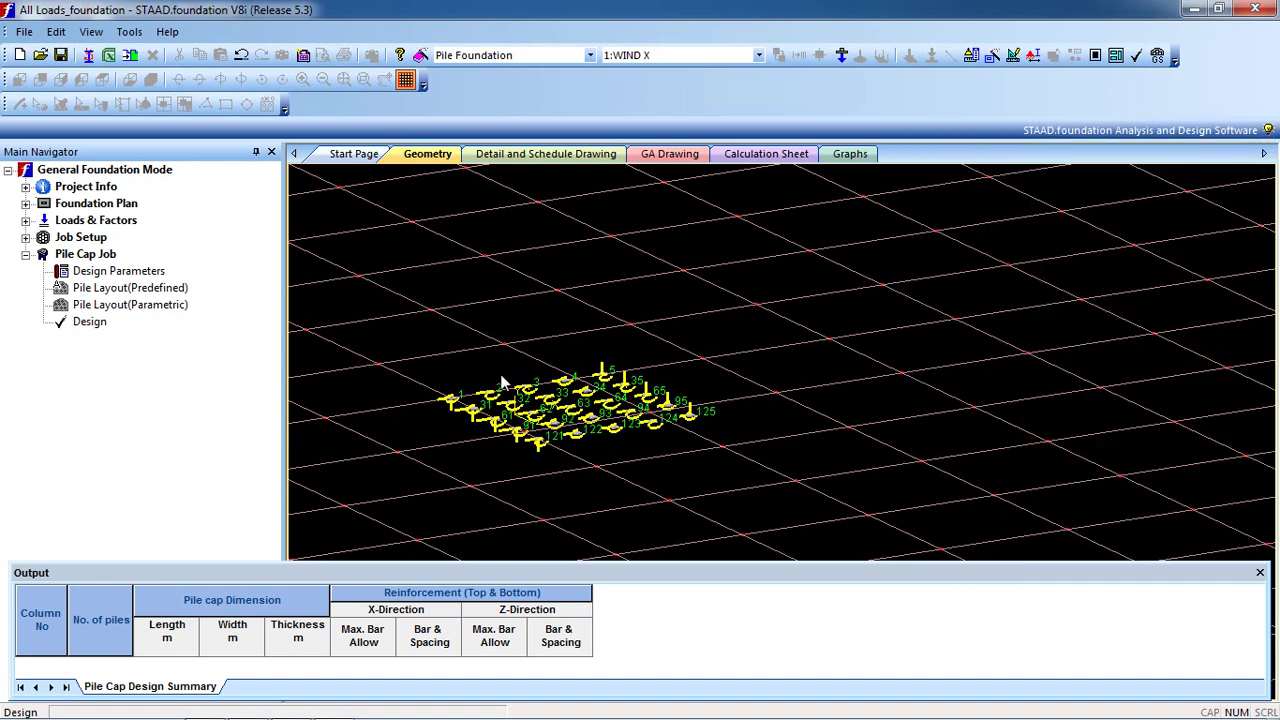
# - Run the analysis and design of the pile cap job and confirm the request
pyautogui.scroll(4, 570, 452)
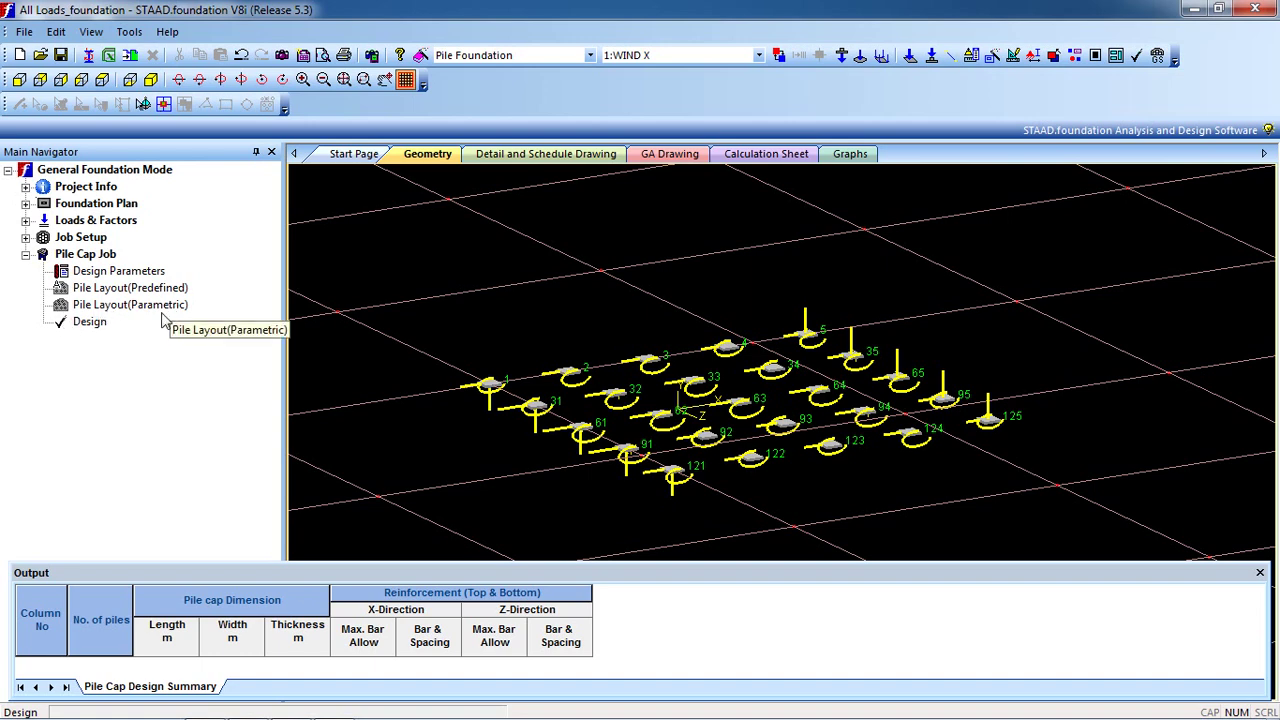
pyautogui.click(96, 323)
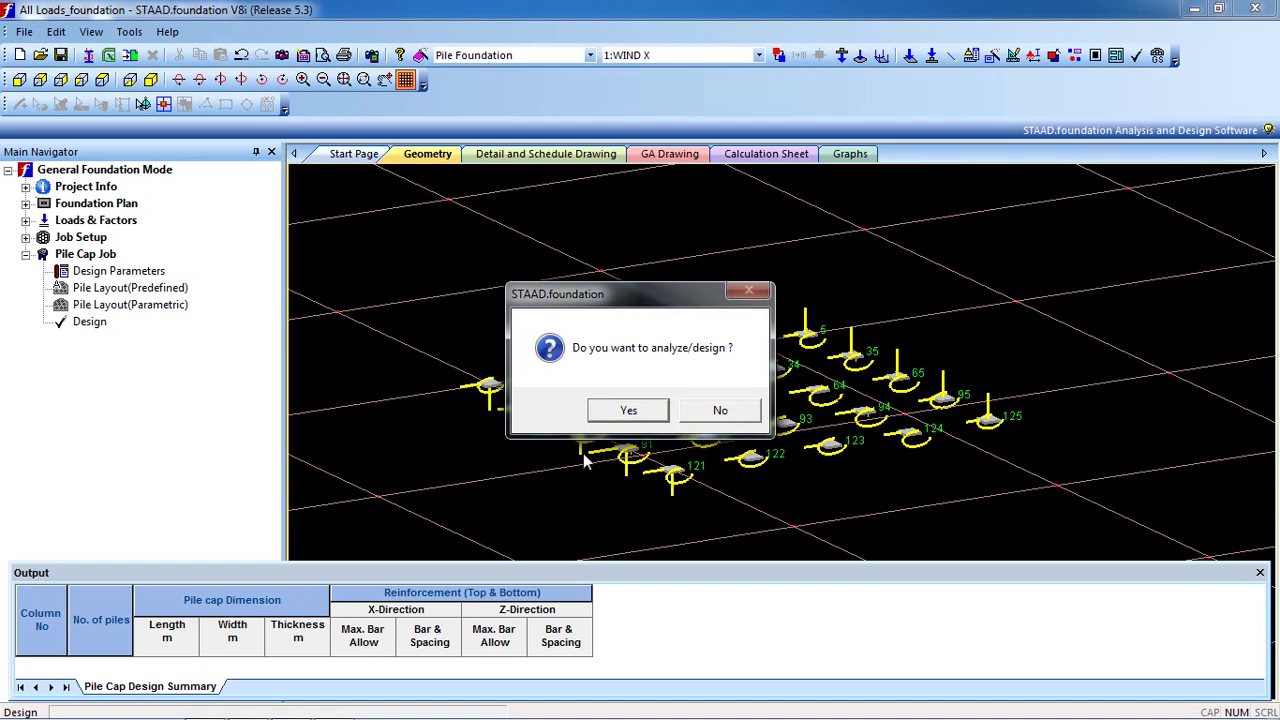
pyautogui.click(618, 411)
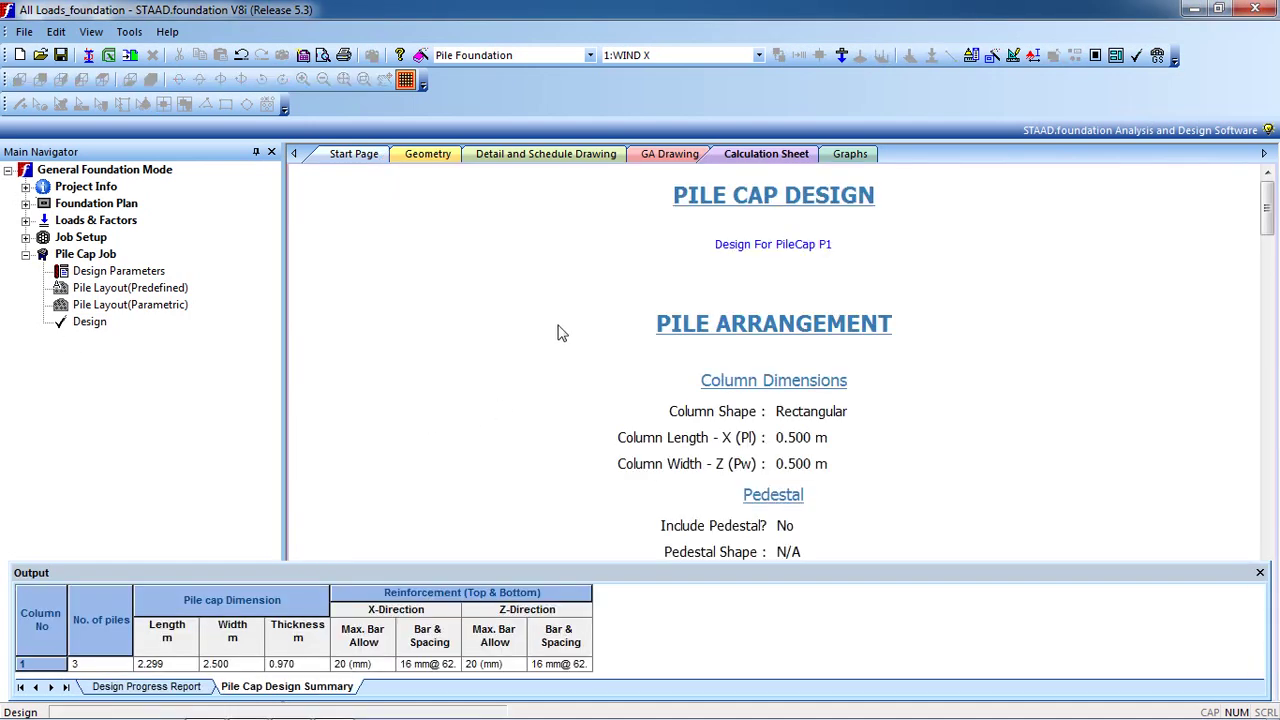
# - Examine the pile cap P1 calculation sheet, including the applied loading, shear checks and reinforcement selection
pyautogui.scroll(-10, 561, 333)
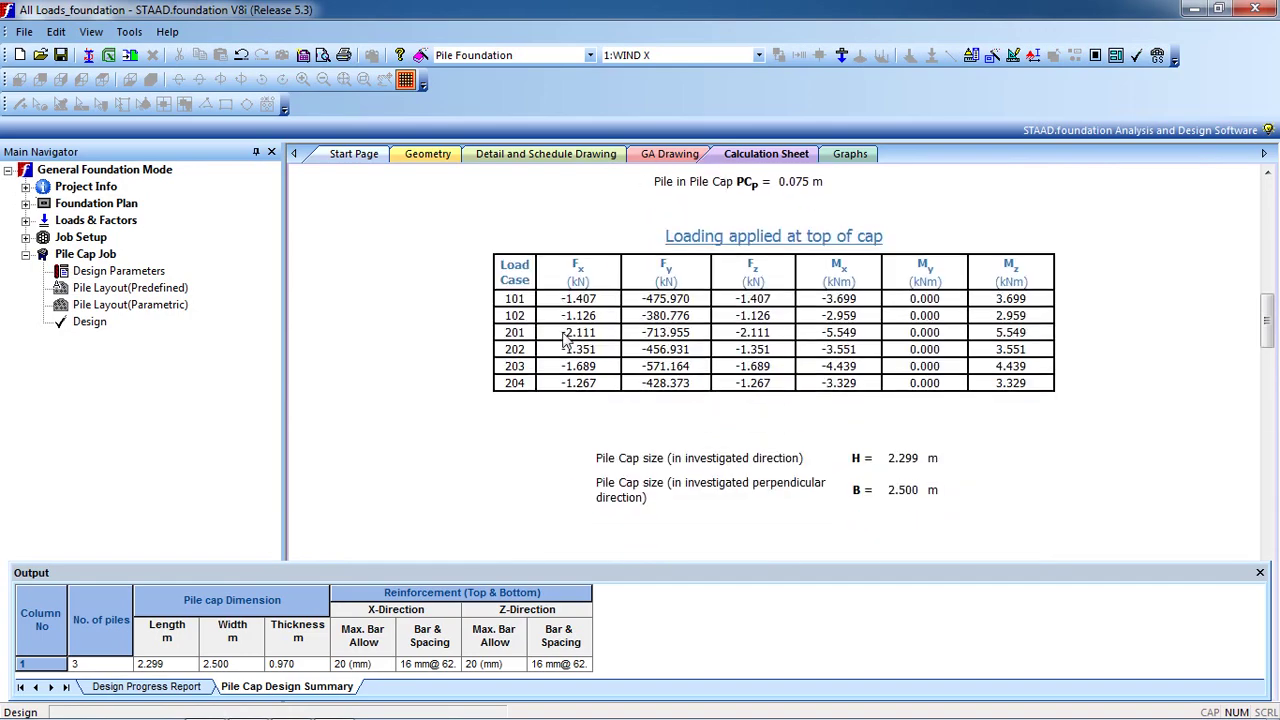
pyautogui.scroll(-15, 562, 340)
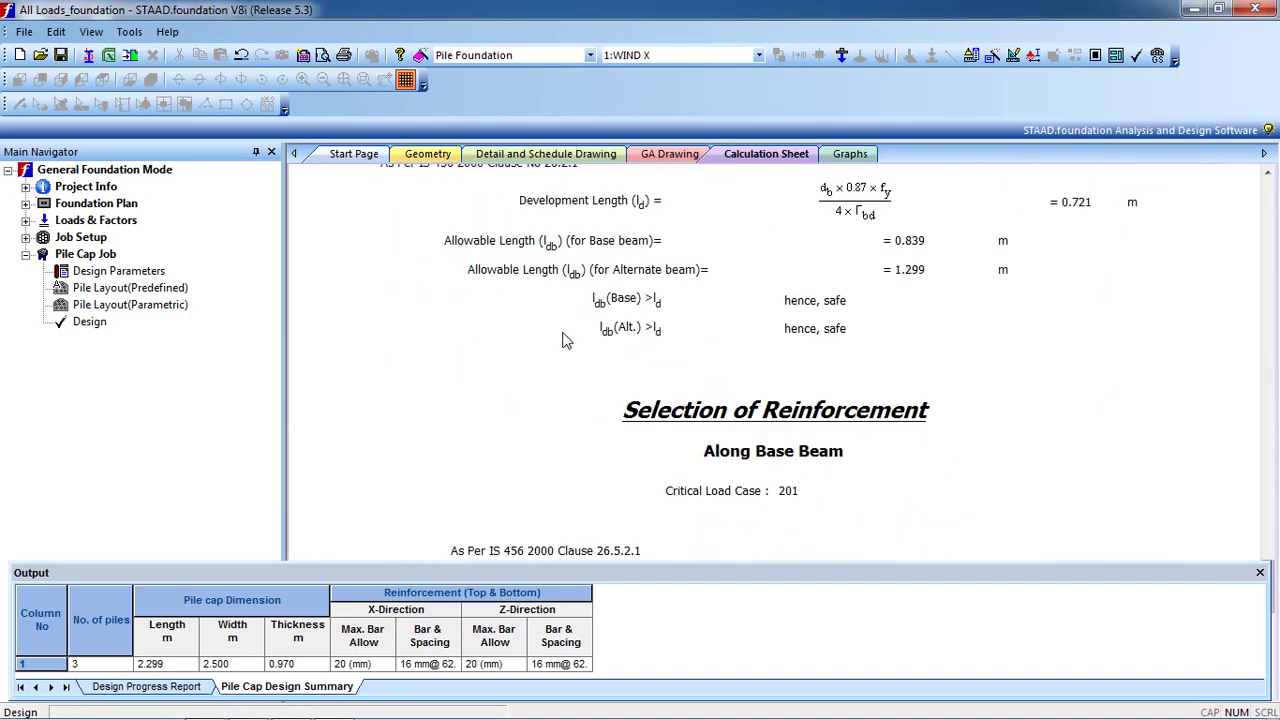
pyautogui.scroll(-5, 562, 340)
pyautogui.scroll(5, 563, 338)
pyautogui.scroll(-10, 563, 338)
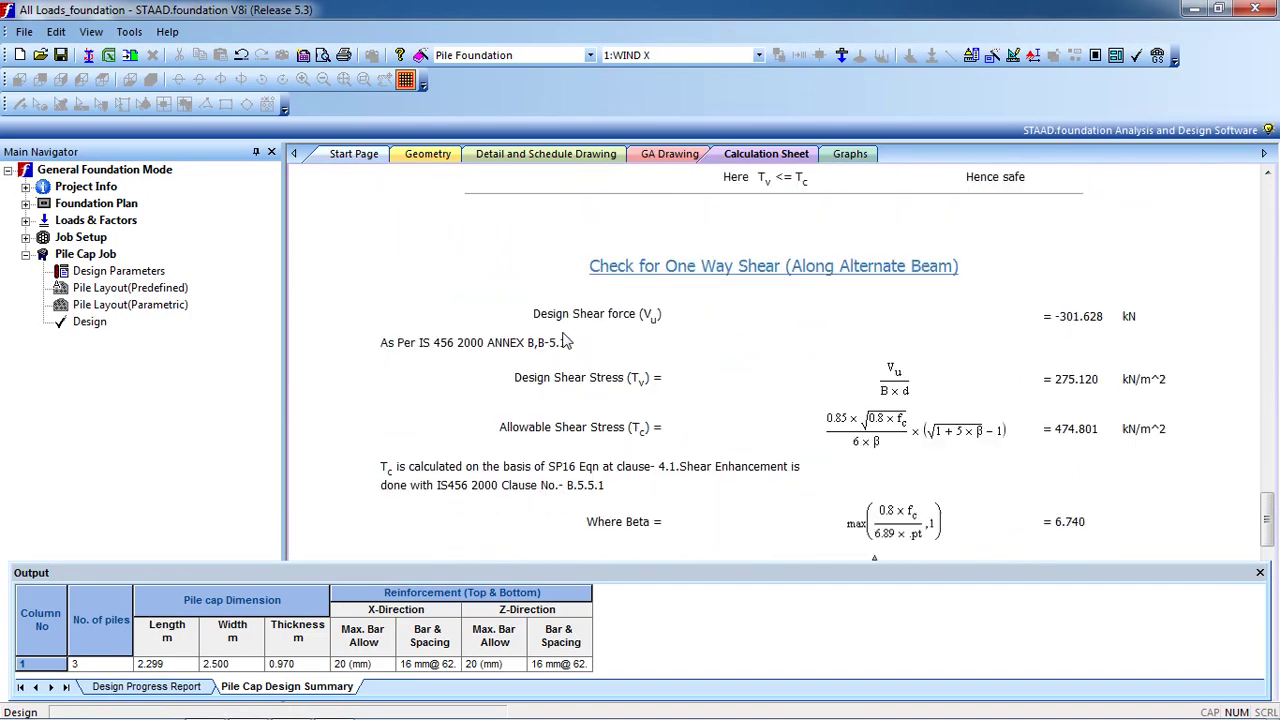
pyautogui.scroll(5, 563, 340)
pyautogui.scroll(-5, 563, 340)
pyautogui.scroll(12, 520, 395)
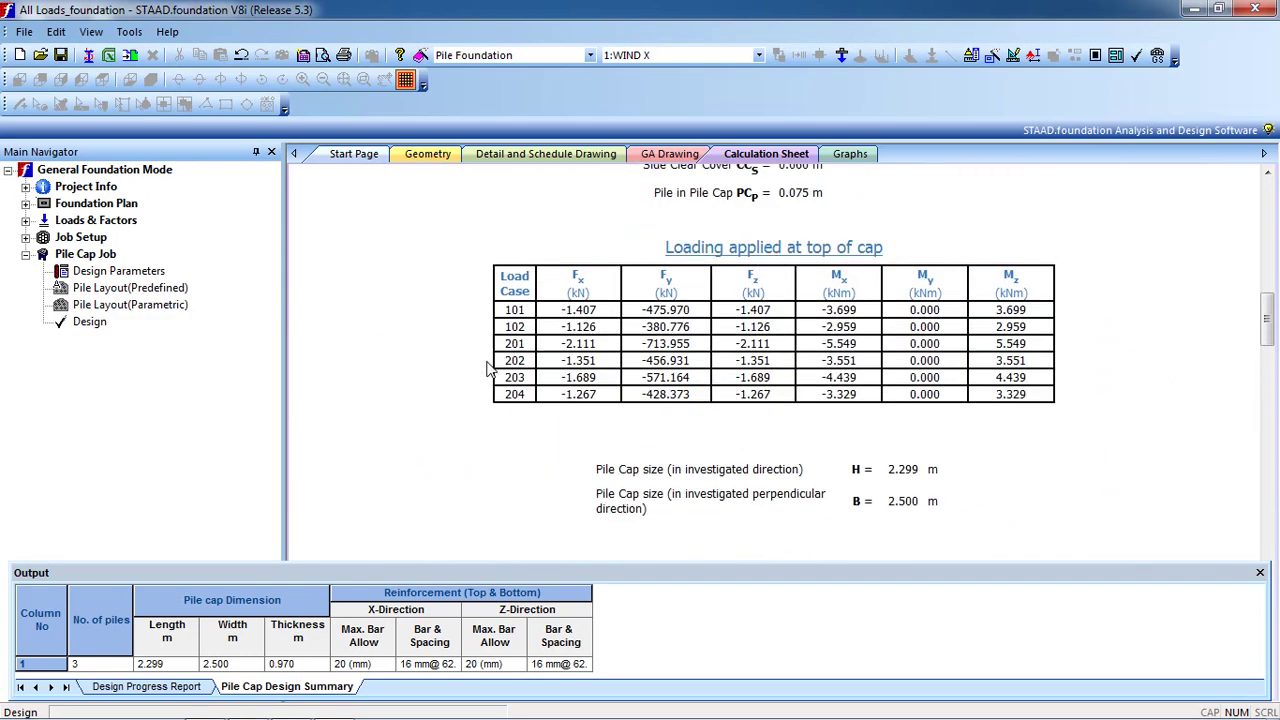
pyautogui.scroll(10, 487, 369)
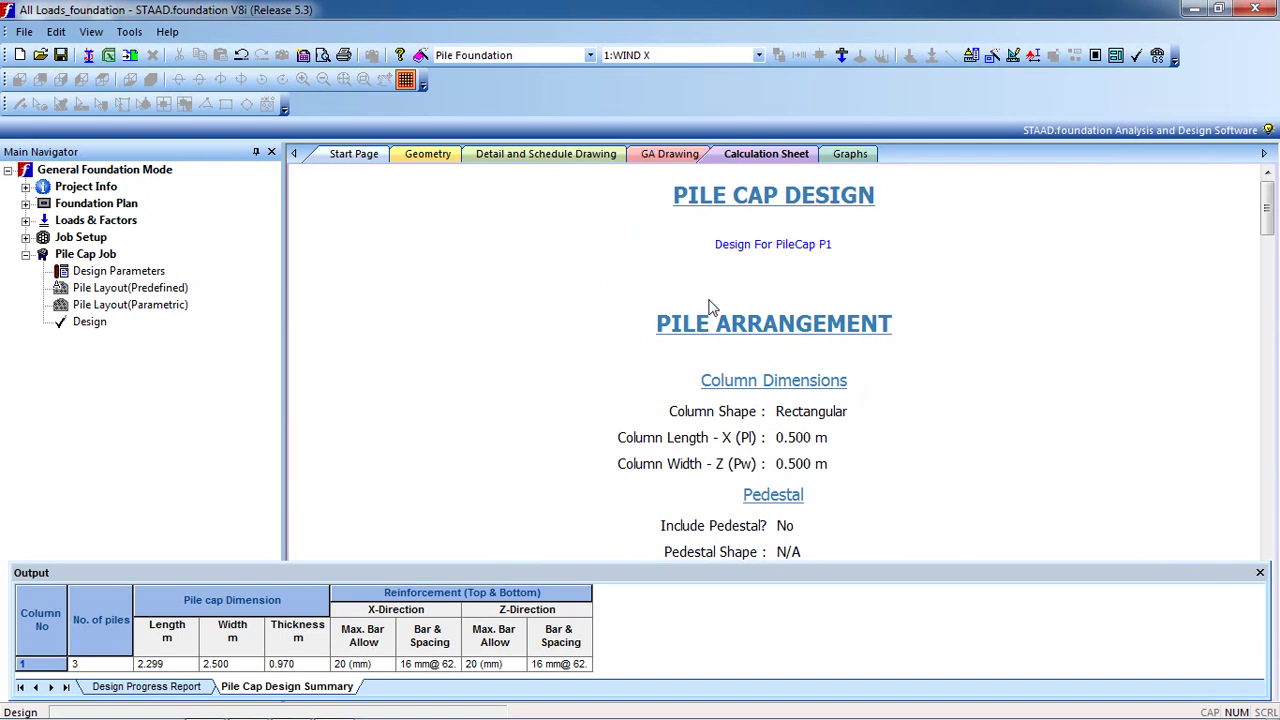
pyautogui.click(752, 250)
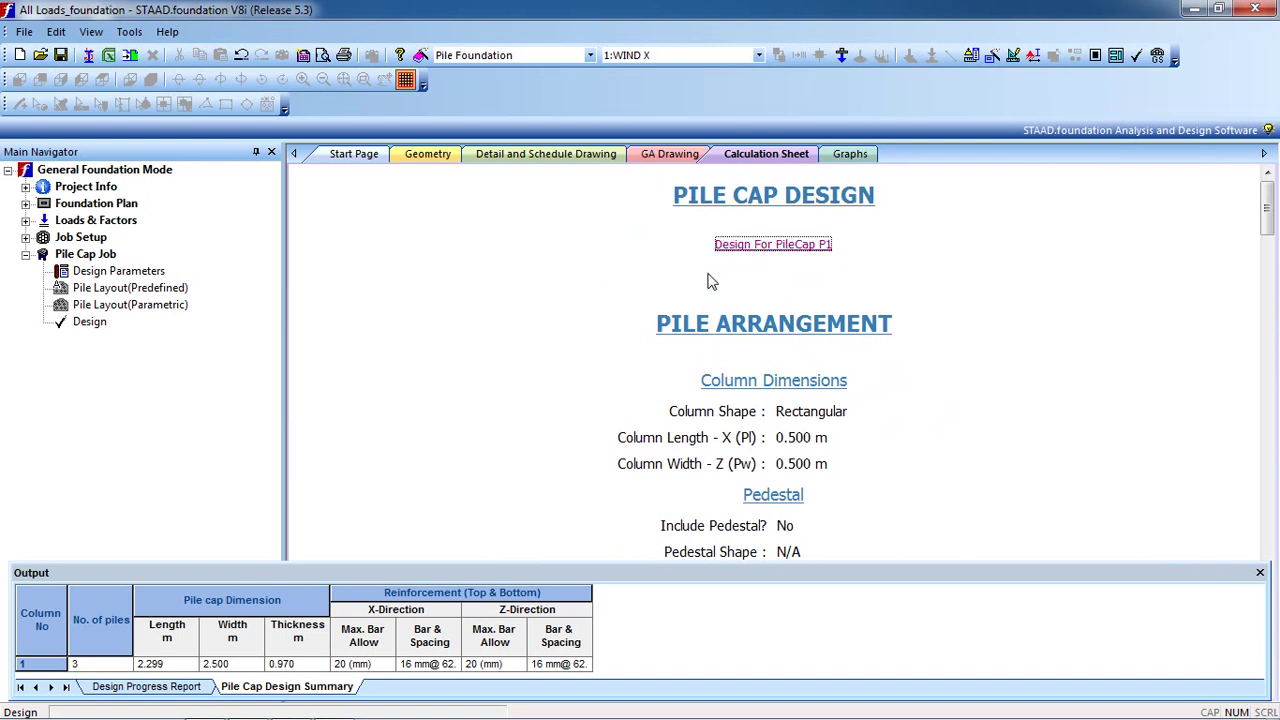
# - Display the detail drawing for footing 1 and decline the automatic file save
pyautogui.click(432, 158)
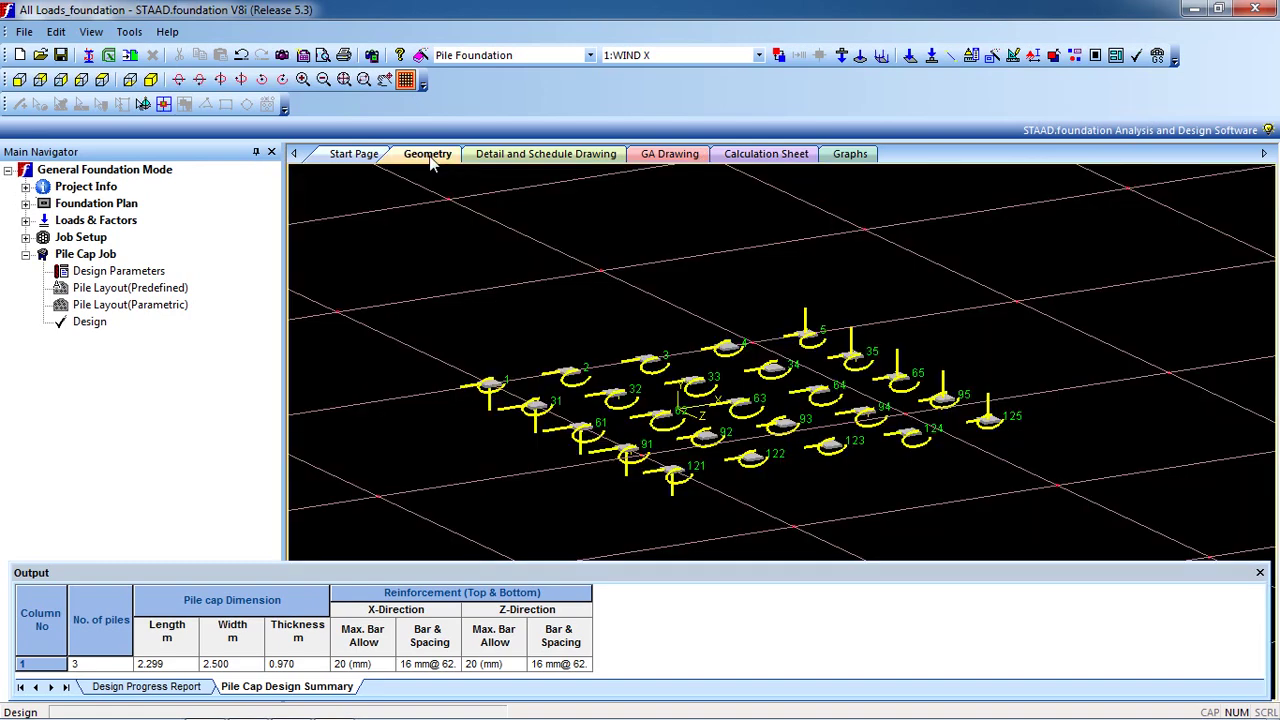
pyautogui.click(540, 155)
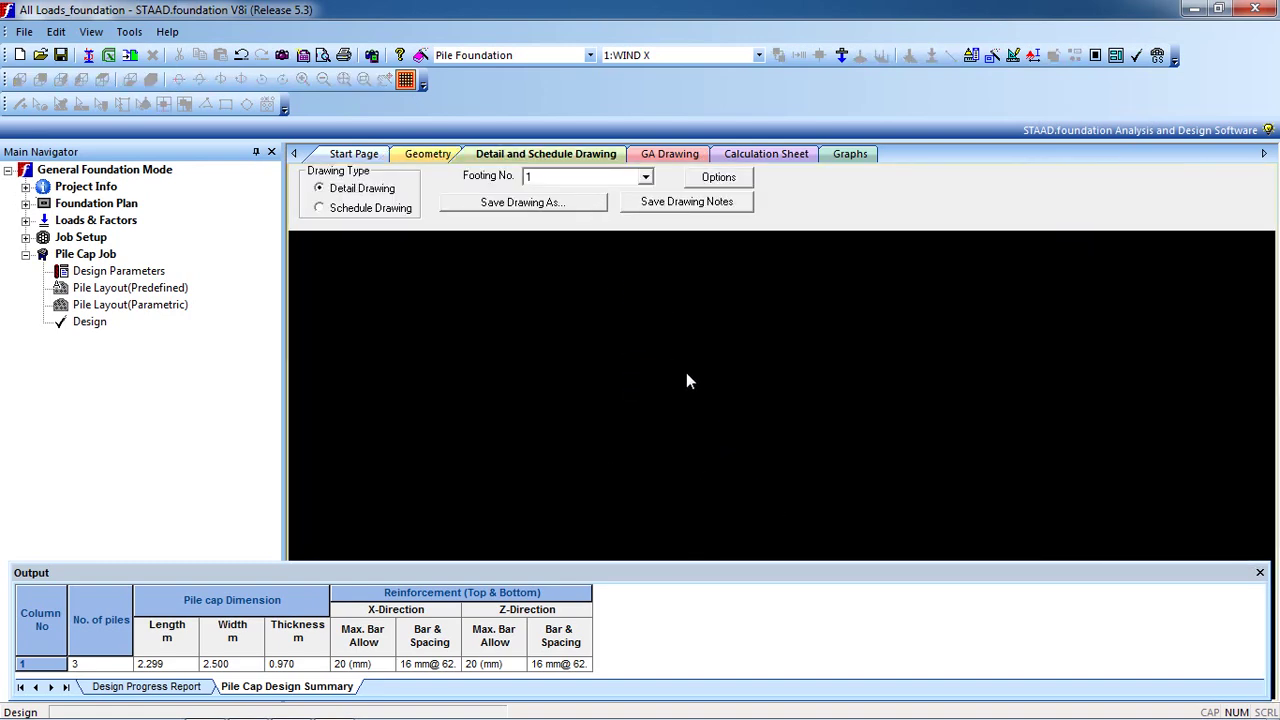
pyautogui.click(562, 177)
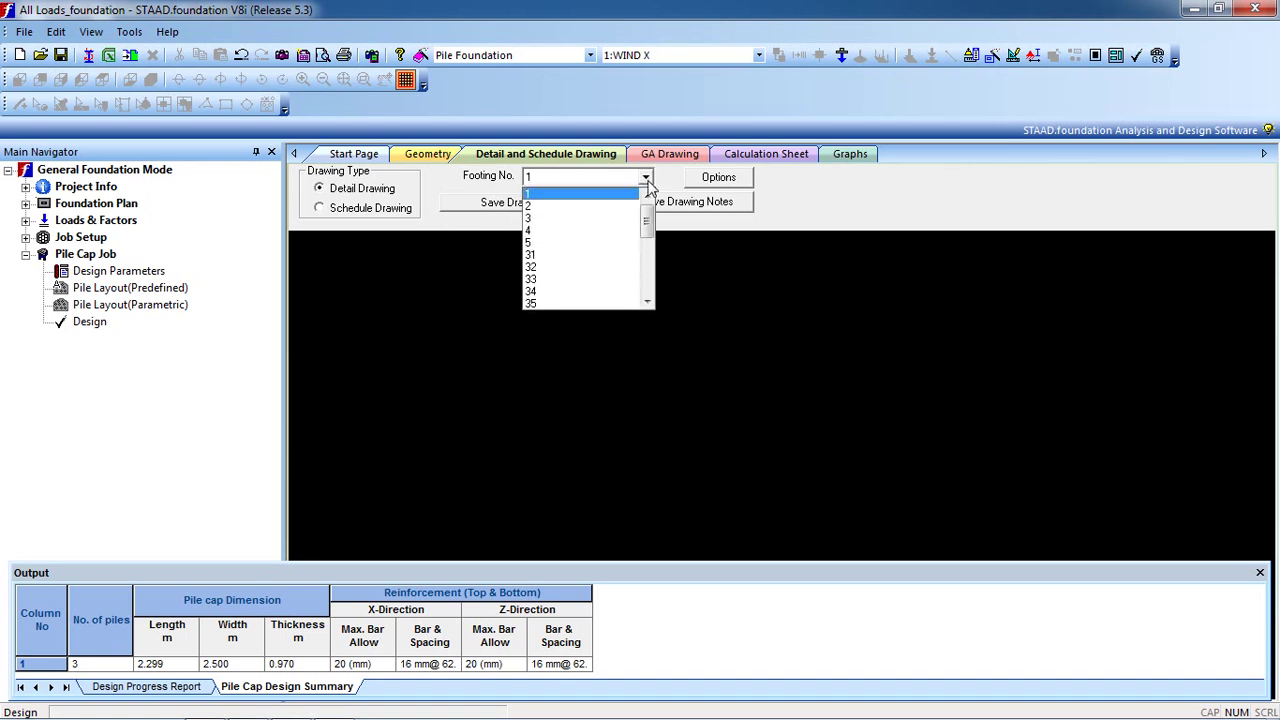
pyautogui.click(600, 206)
pyautogui.click(630, 180)
pyautogui.click(647, 196)
pyautogui.click(630, 194)
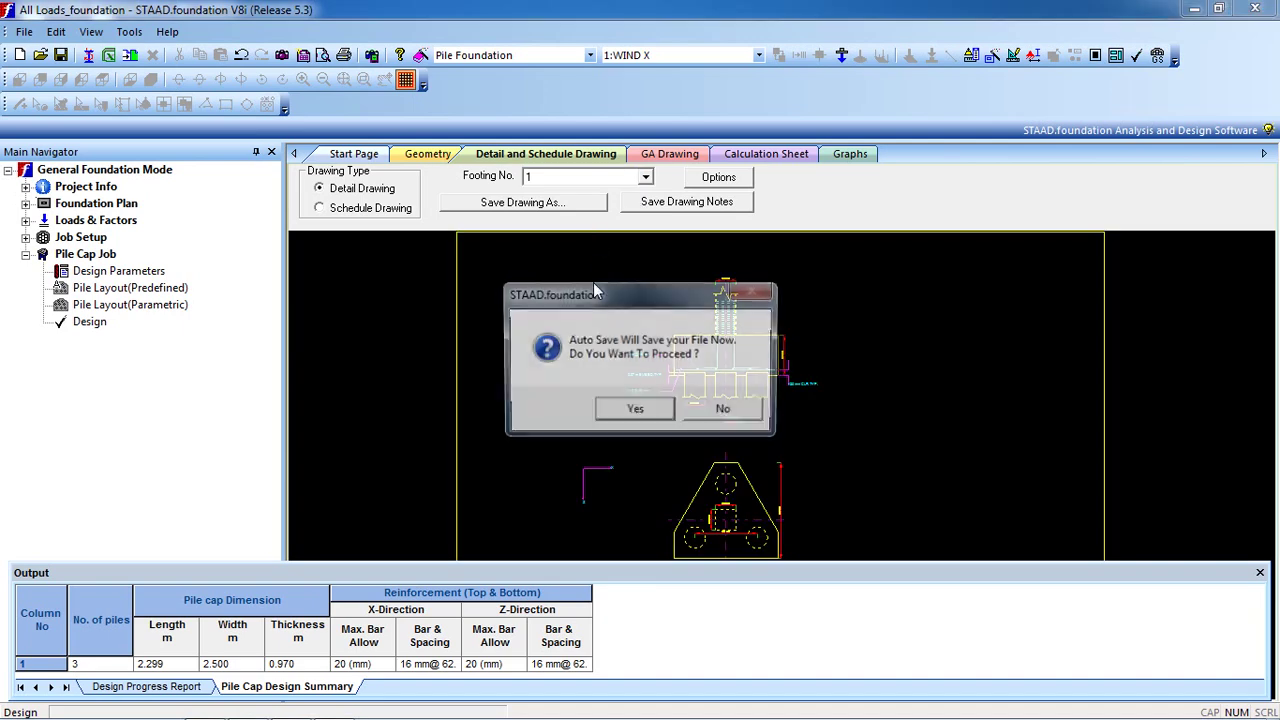
pyautogui.click(728, 409)
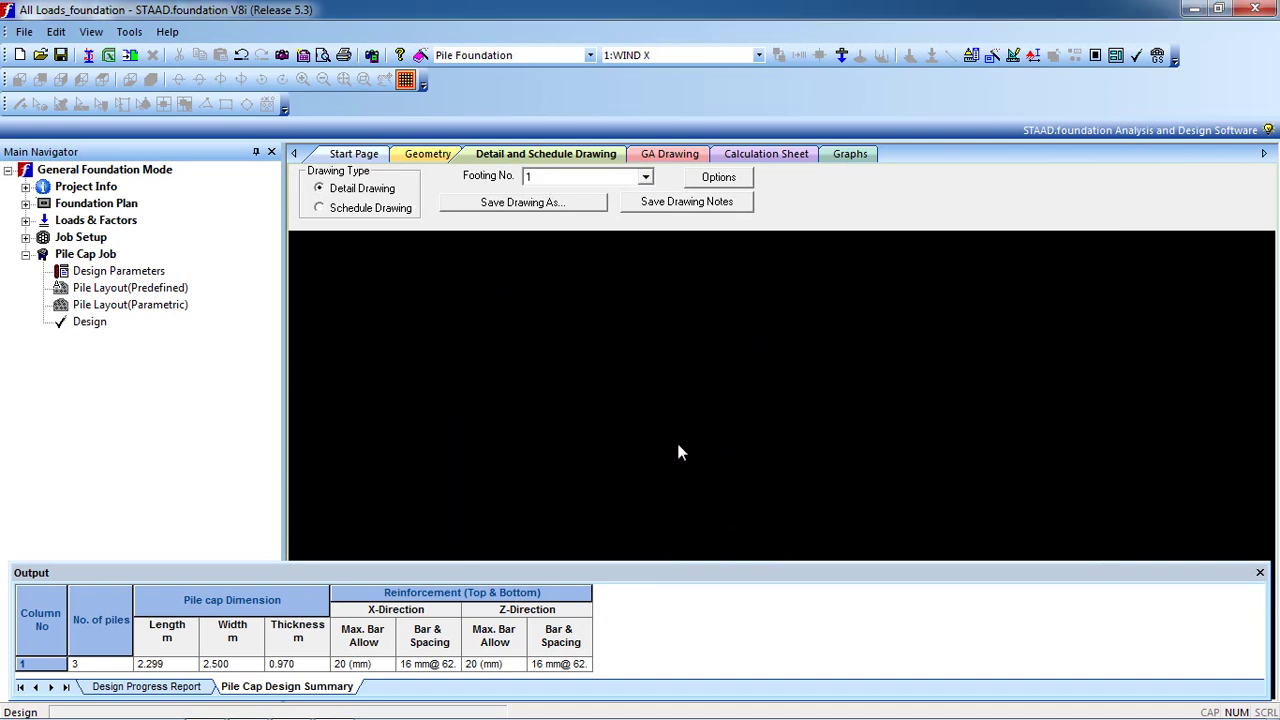
# - Examine the plan and elevation of footing 1 in the detail drawing, including dimensions, pile embedment and reinforcement callouts
pyautogui.scroll(5, 672, 462)
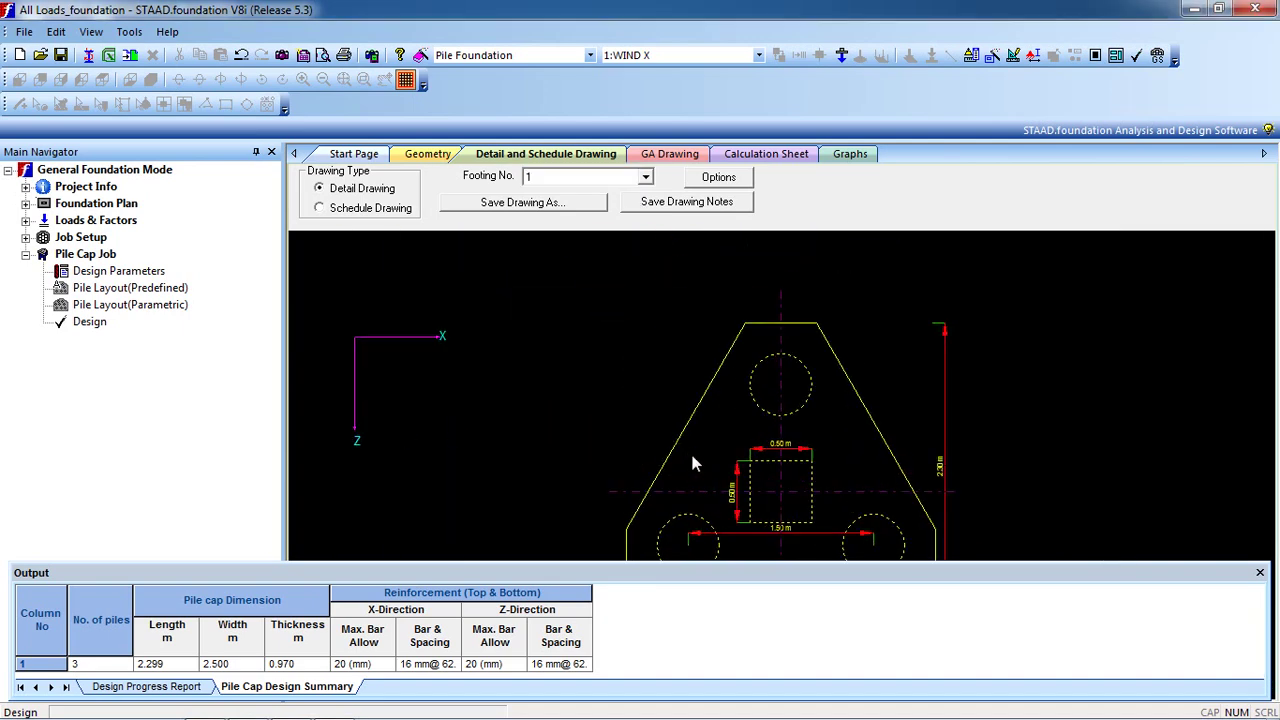
pyautogui.scroll(1, 731, 364)
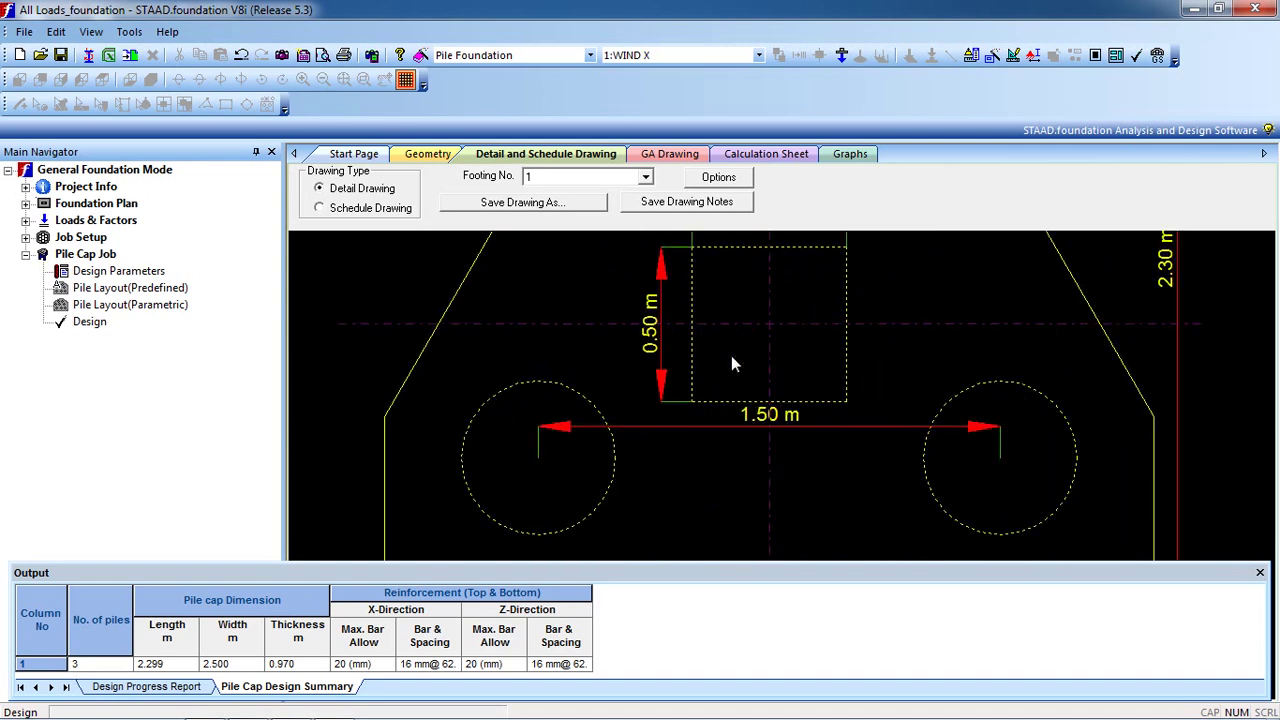
pyautogui.scroll(-4, 731, 364)
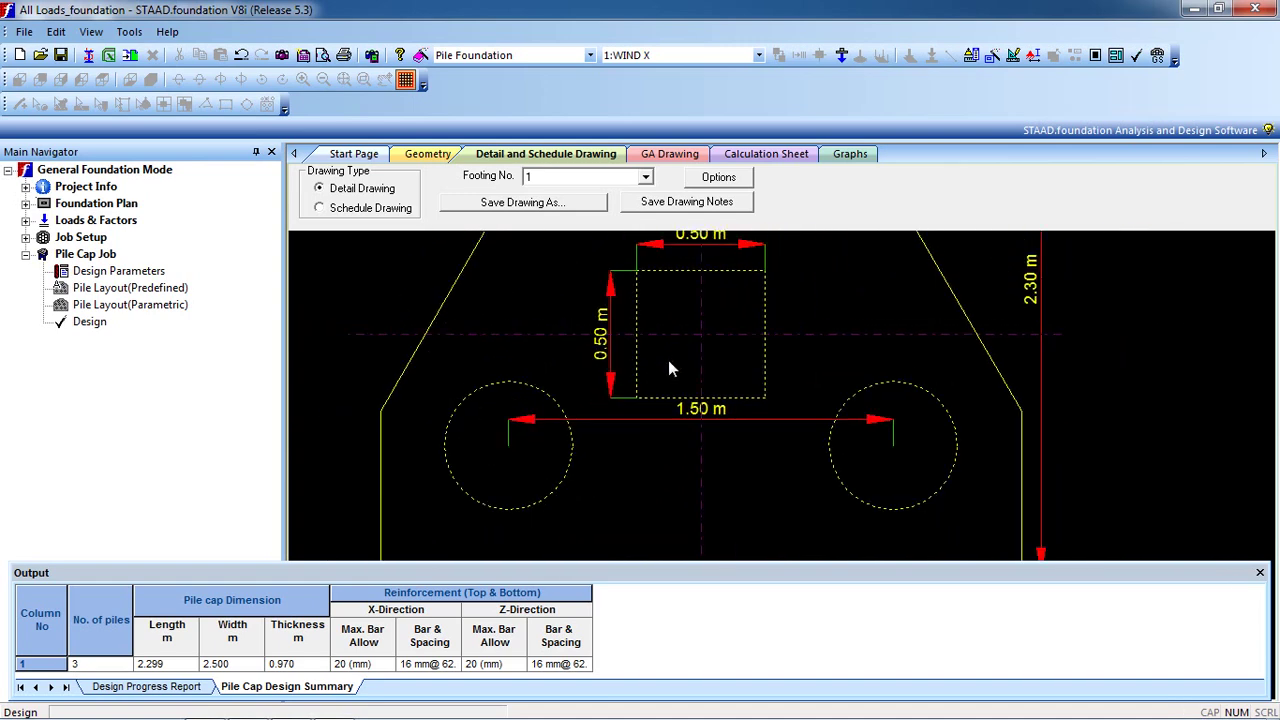
pyautogui.moveTo(670, 356); pyautogui.dragTo(667, 390, button='middle')
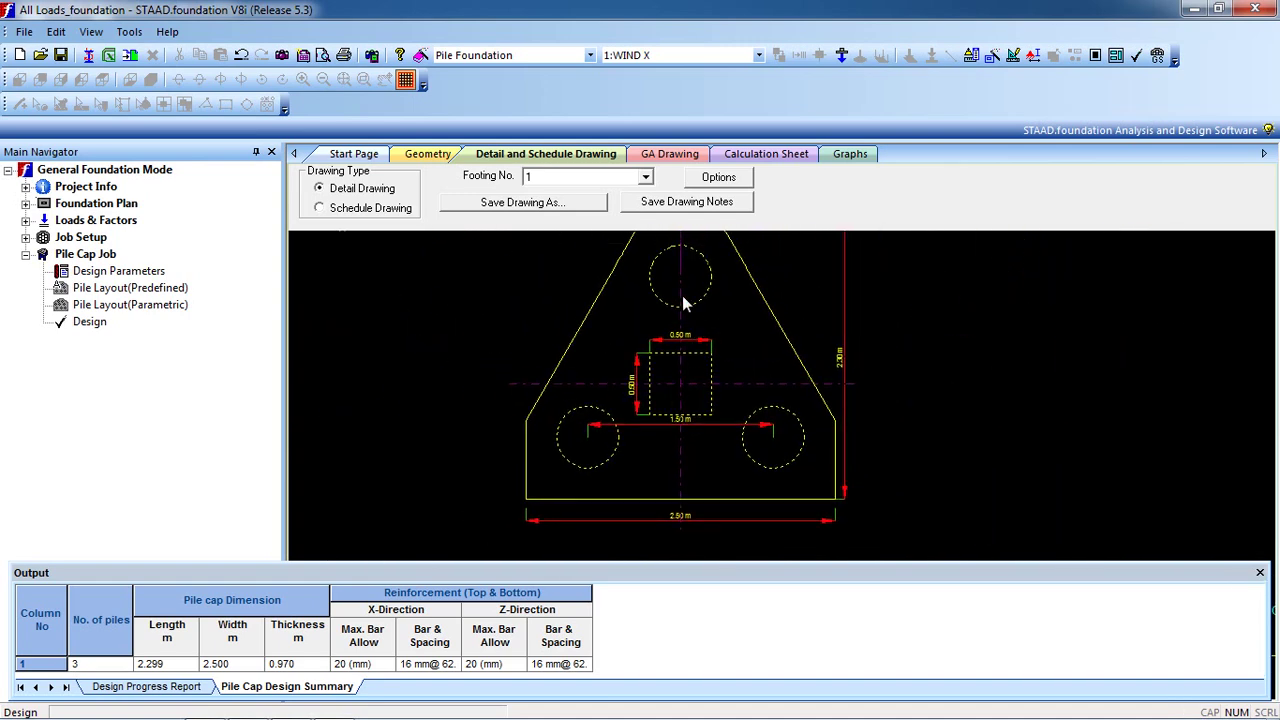
pyautogui.scroll(-3, 660, 386)
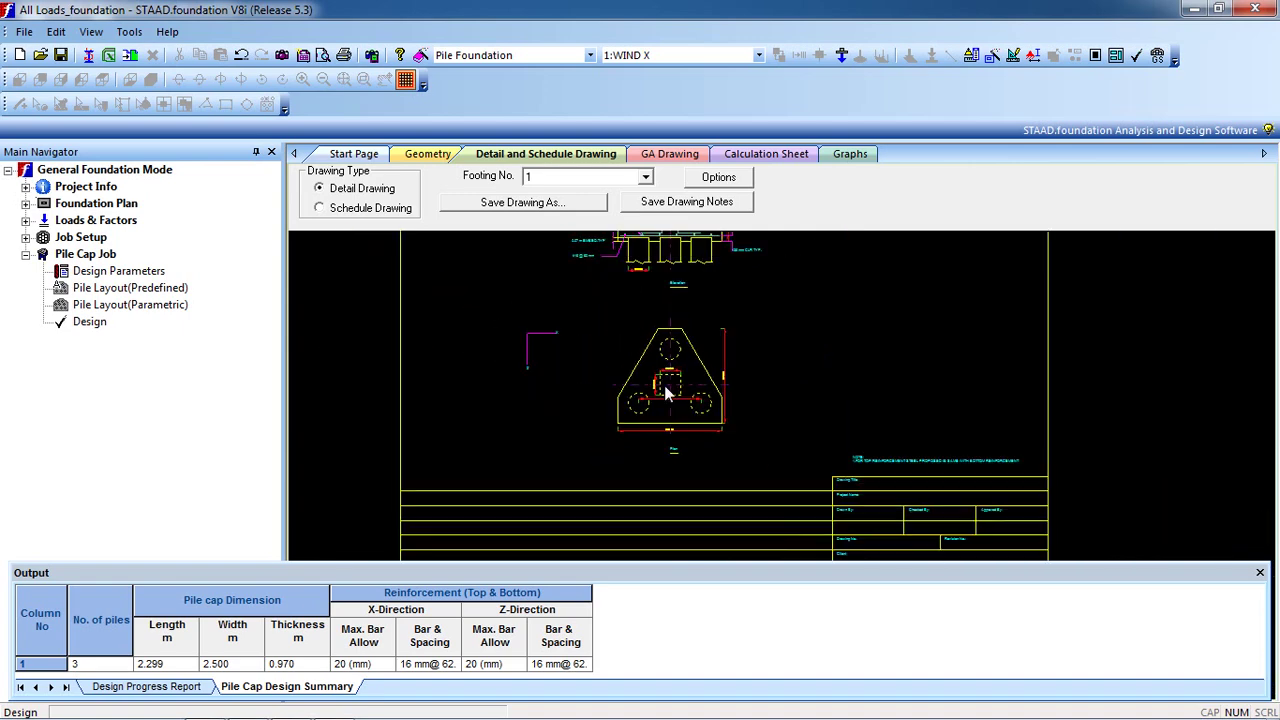
pyautogui.scroll(1, 664, 388)
pyautogui.scroll(1, 668, 393)
pyautogui.moveTo(674, 270)
pyautogui.mouseDown(button='middle')
pyautogui.moveTo(632, 254)
pyautogui.moveTo(609, 343)
pyautogui.mouseUp(button='middle')
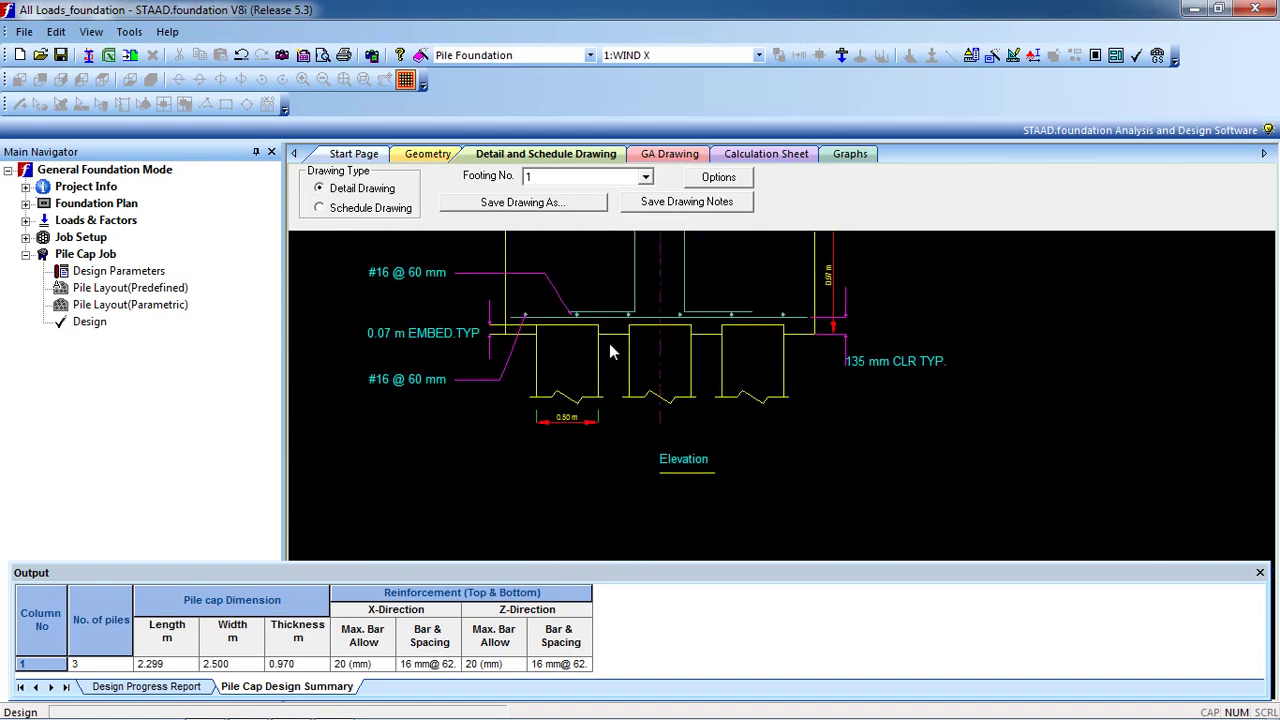
pyautogui.scroll(1, 599, 339)
pyautogui.moveTo(430, 333); pyautogui.dragTo(503, 423, button='middle')
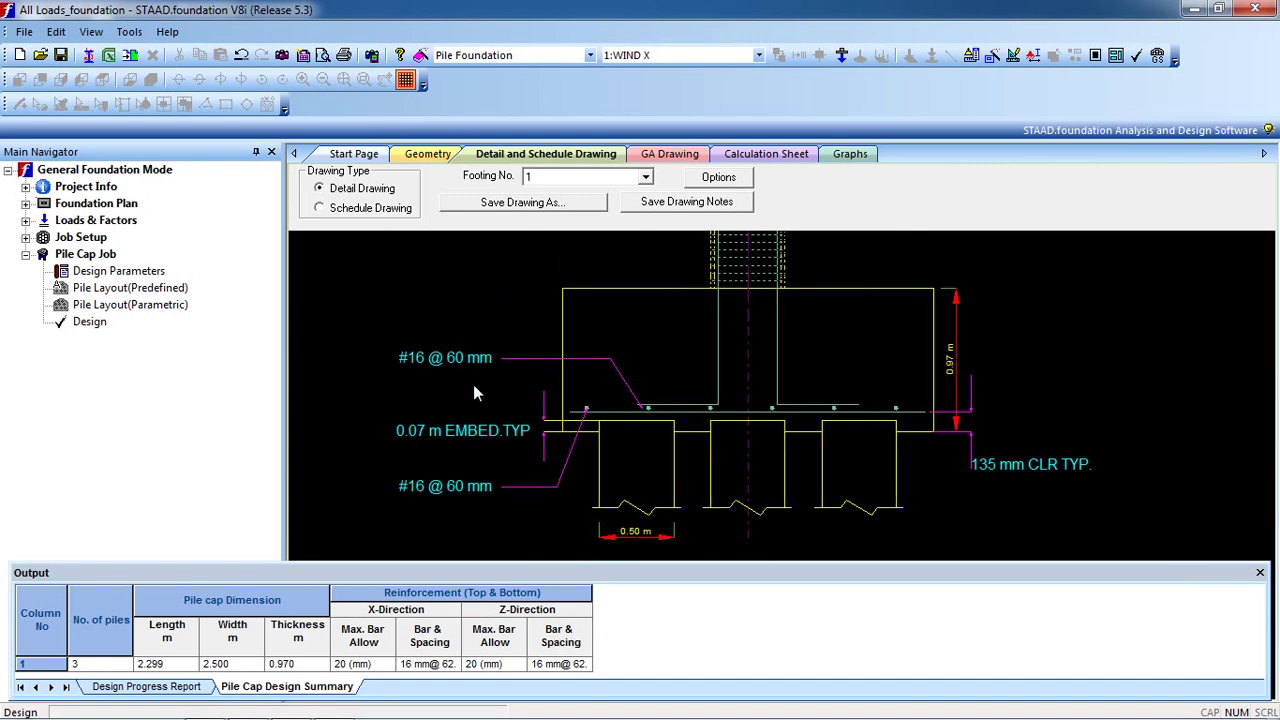
pyautogui.scroll(1, 590, 396)
pyautogui.scroll(-4, 595, 400)
# - Check the calculation sheet and the GA drawing, and return to the detail drawing of footing 1
pyautogui.click(762, 154)
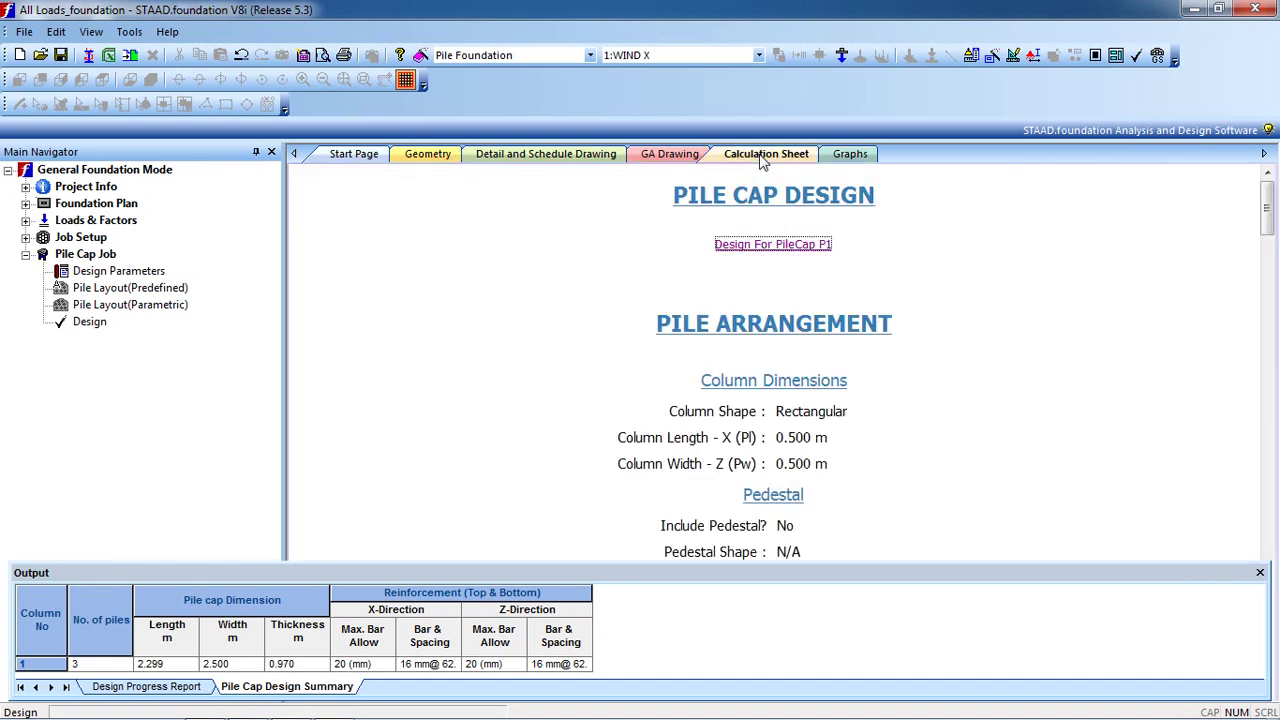
pyautogui.click(668, 156)
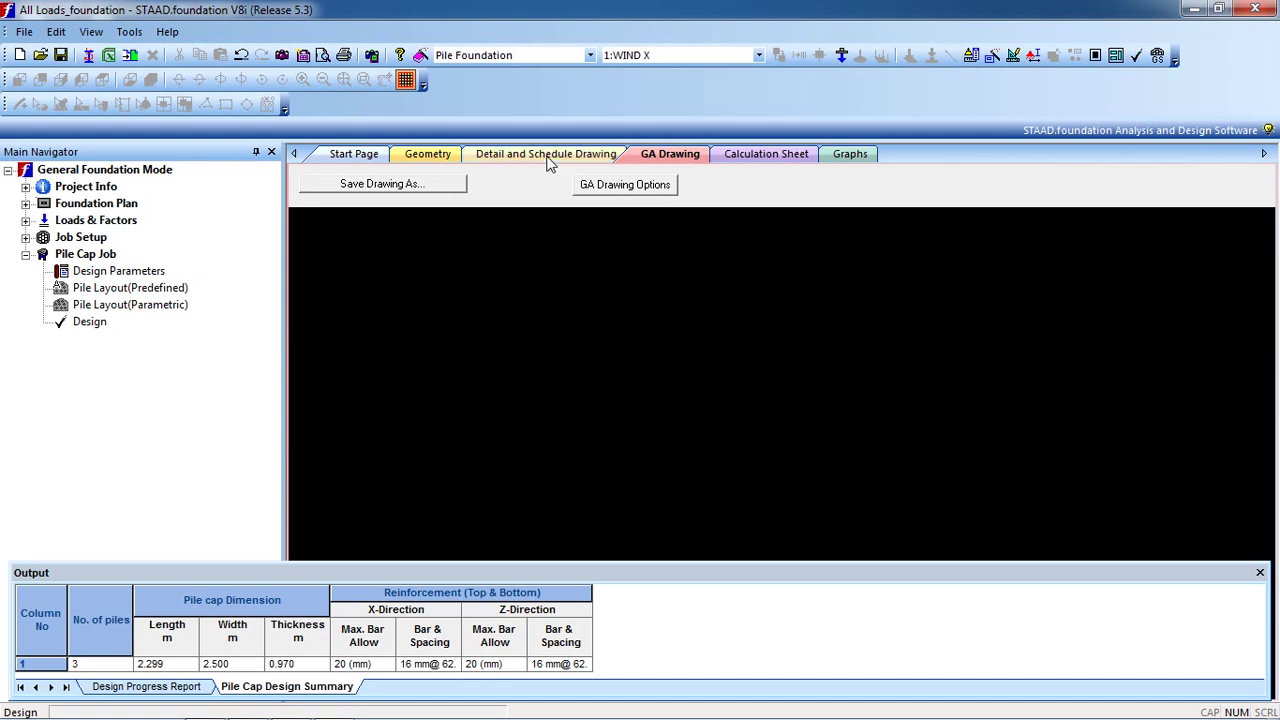
pyautogui.hotkey('ctrl', 'shift', 'Tab')
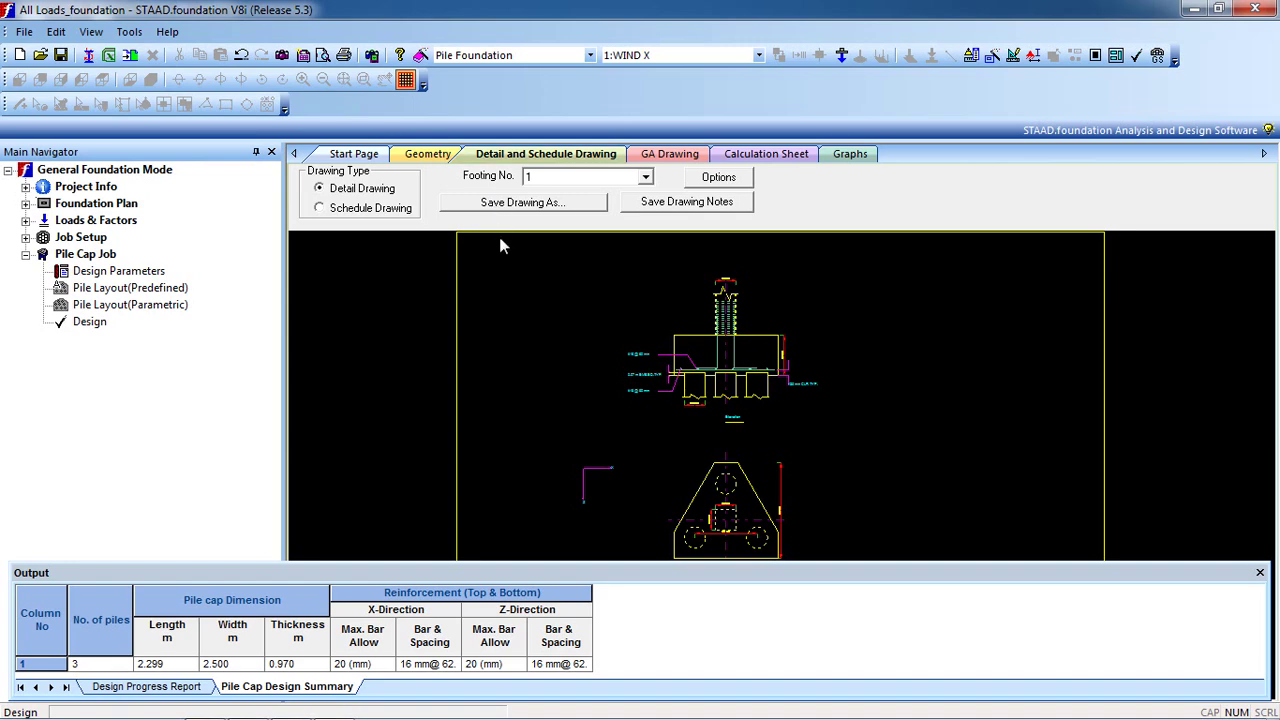
pyautogui.click(520, 208)
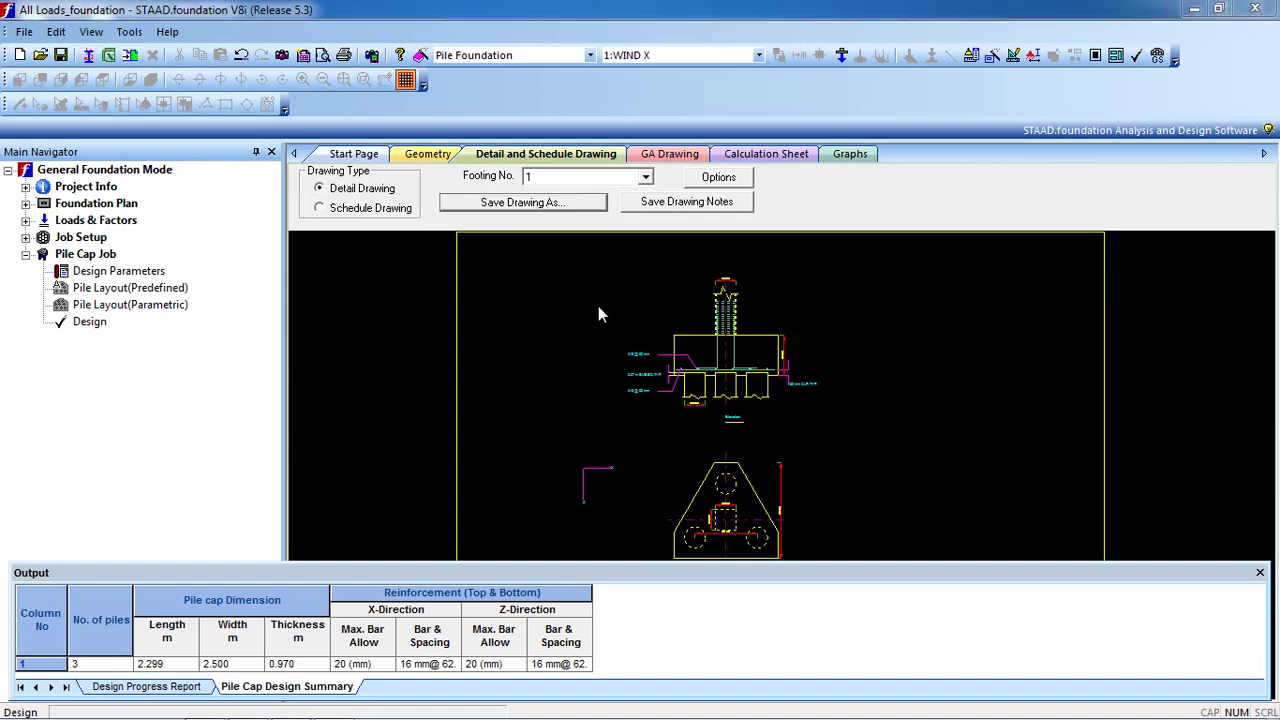
pyautogui.click(712, 463)
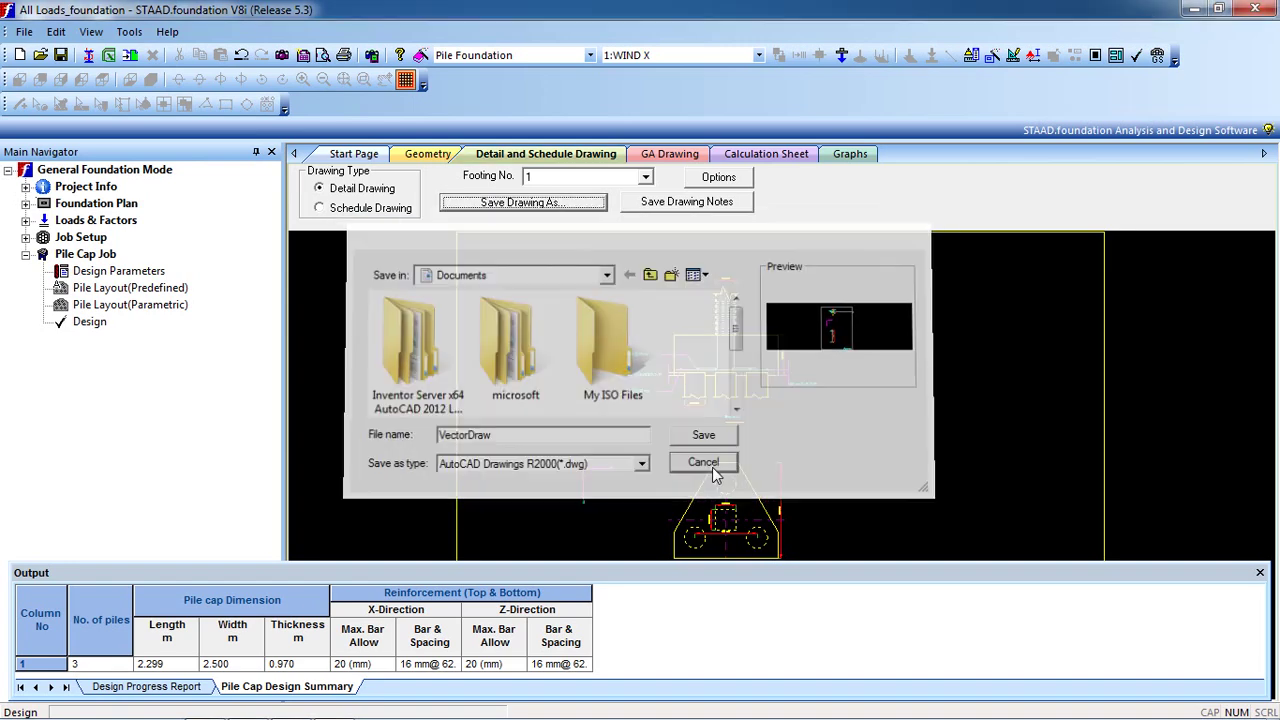
pyautogui.click(677, 395)
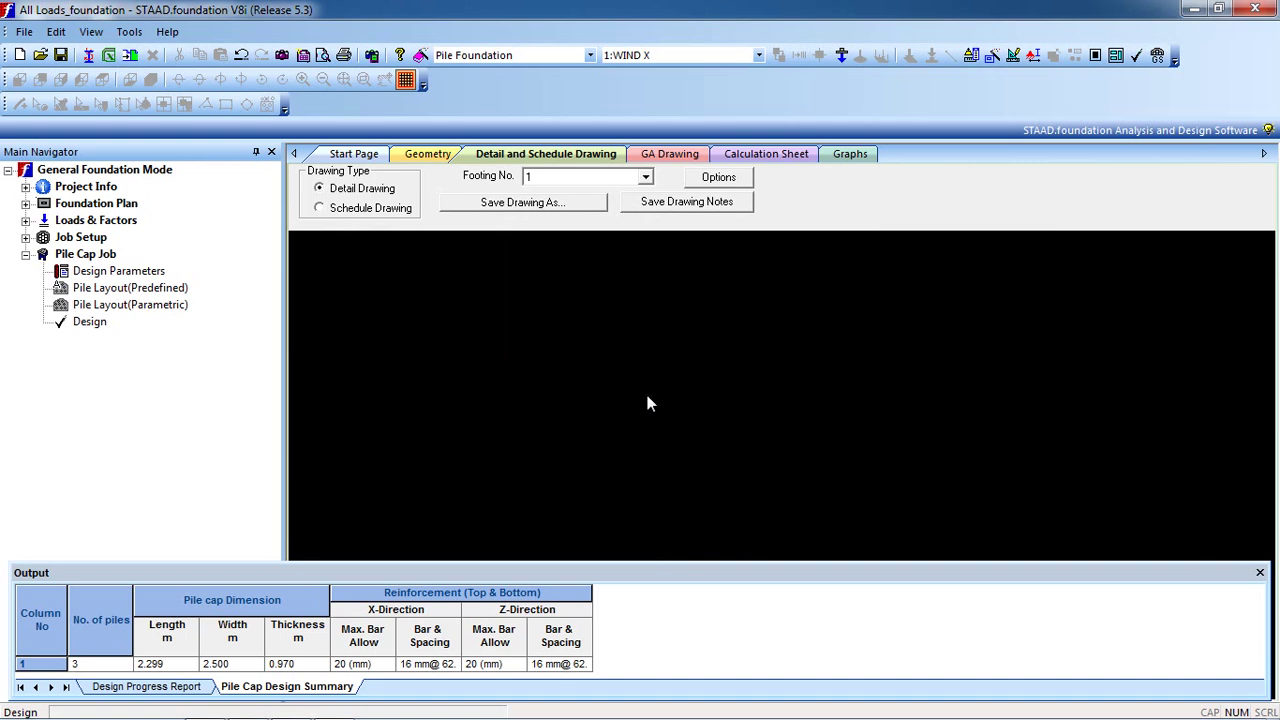